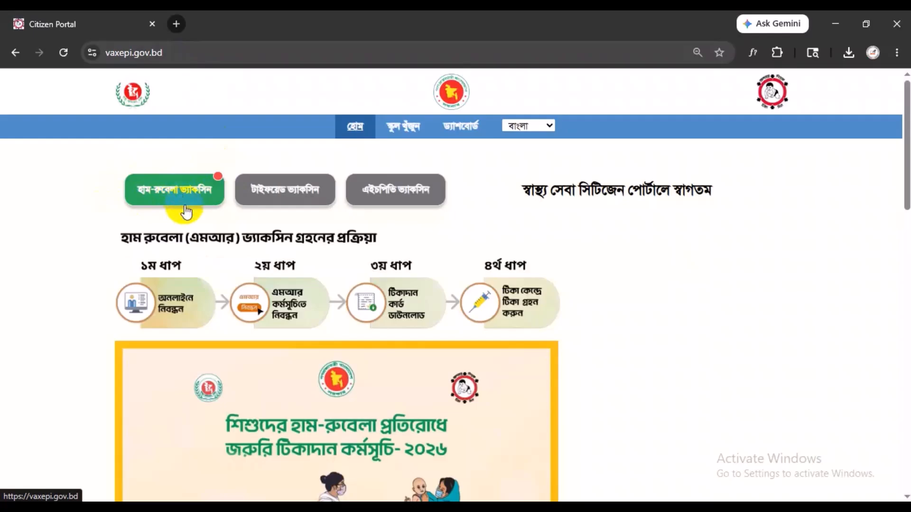
Step: Browse the campaign posters, then choose হাম-রুবেলা ভ্যাকসিন and open নিবন্ধন করুন > হাম-রুবেলা টিকা
{"action": "scroll", "coordinate": [189, 213], "scroll_direction": "down", "scroll_amount": 8}
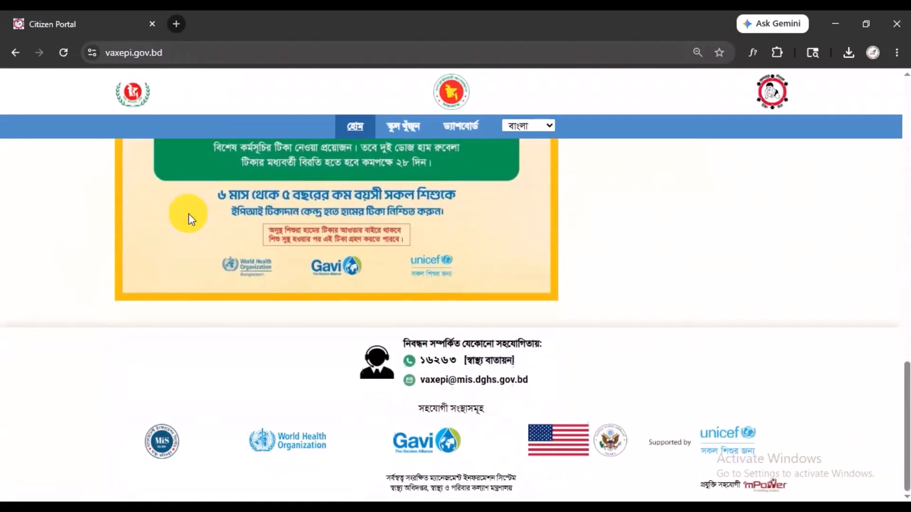
{"action": "scroll", "coordinate": [189, 214], "scroll_direction": "up", "scroll_amount": 7}
{"action": "scroll", "coordinate": [189, 213], "scroll_direction": "down", "scroll_amount": 3}
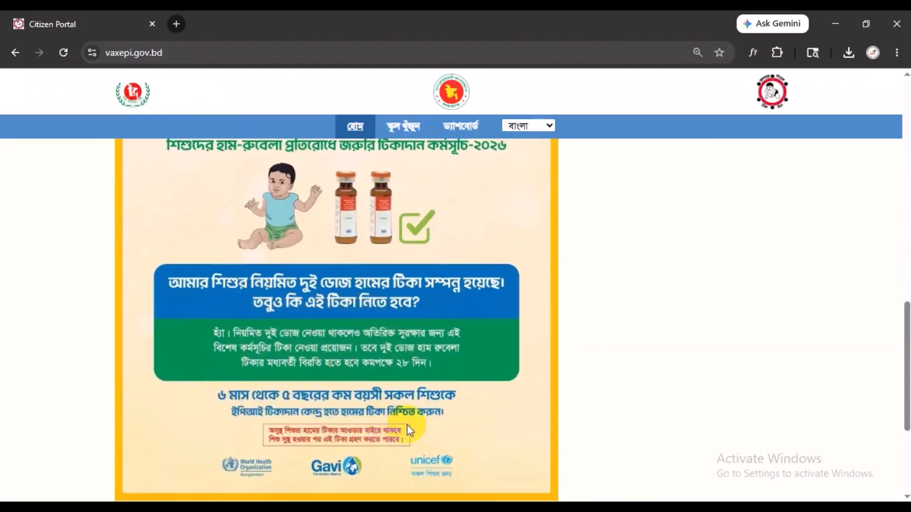
{"action": "scroll", "coordinate": [346, 421], "scroll_direction": "up", "scroll_amount": 10}
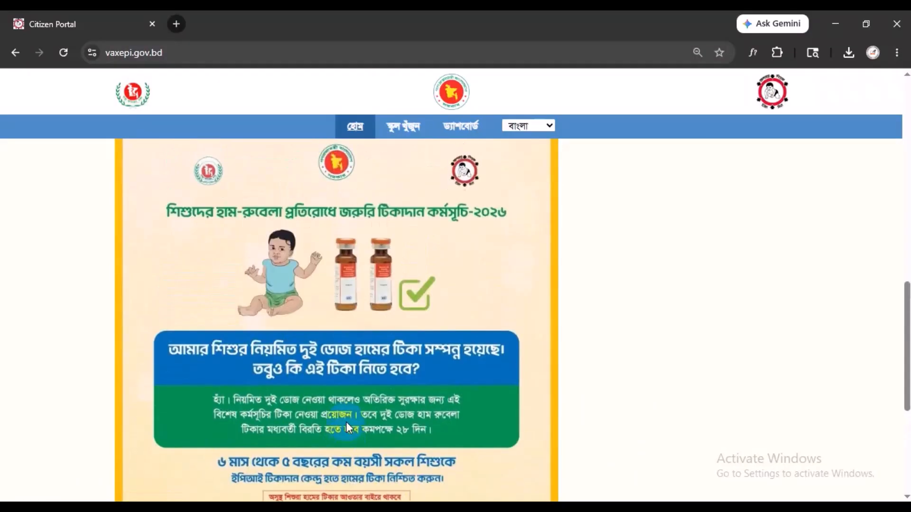
{"action": "scroll", "coordinate": [274, 380], "scroll_direction": "up", "scroll_amount": 3}
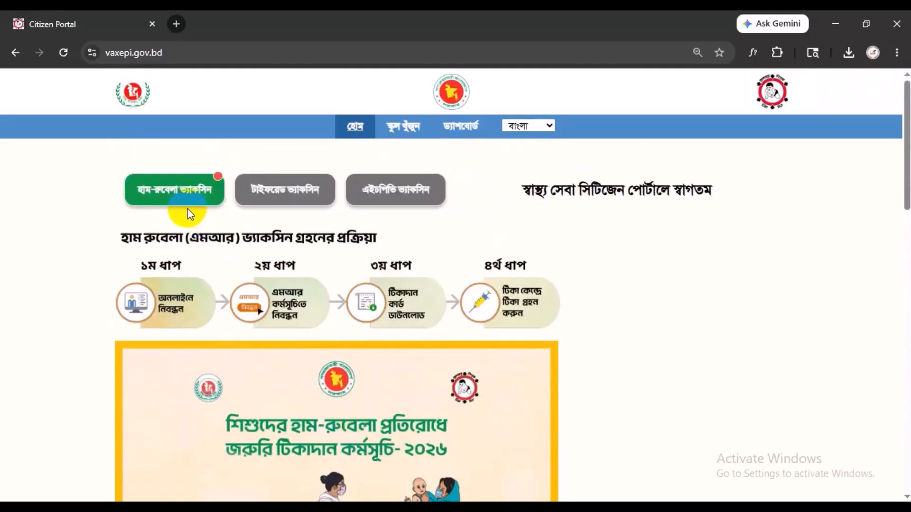
{"action": "left_click", "coordinate": [173, 196]}
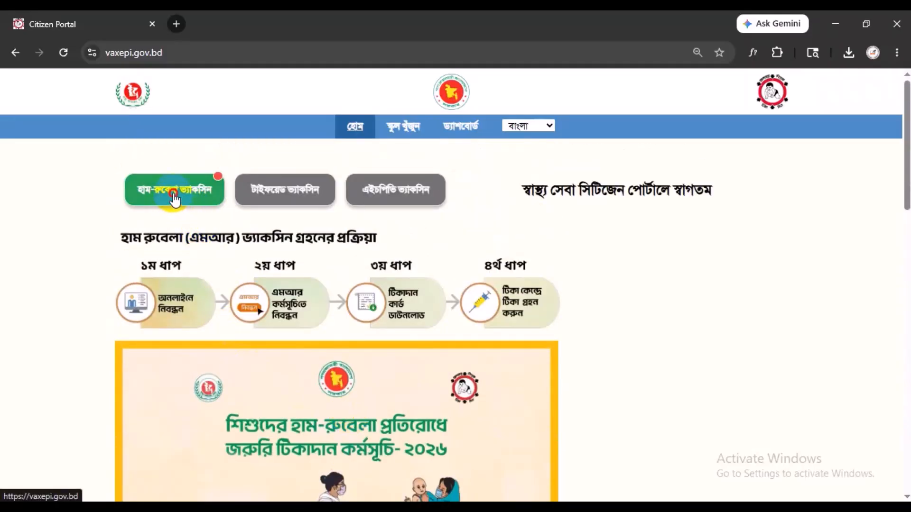
{"action": "left_click", "coordinate": [177, 195]}
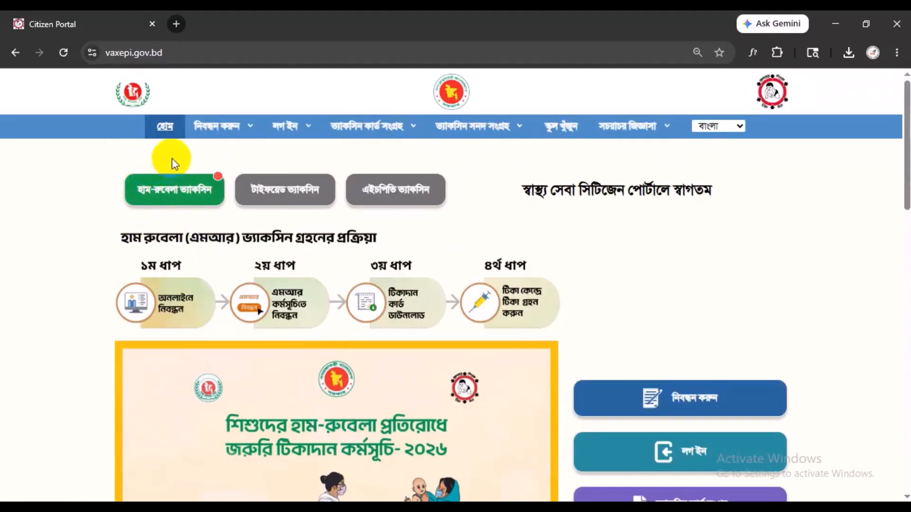
{"action": "left_click", "coordinate": [228, 130]}
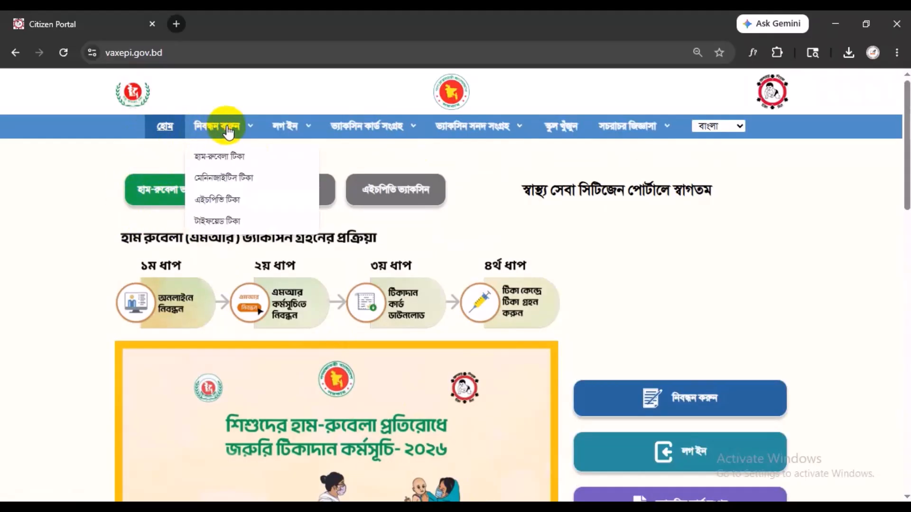
{"action": "left_click", "coordinate": [215, 159]}
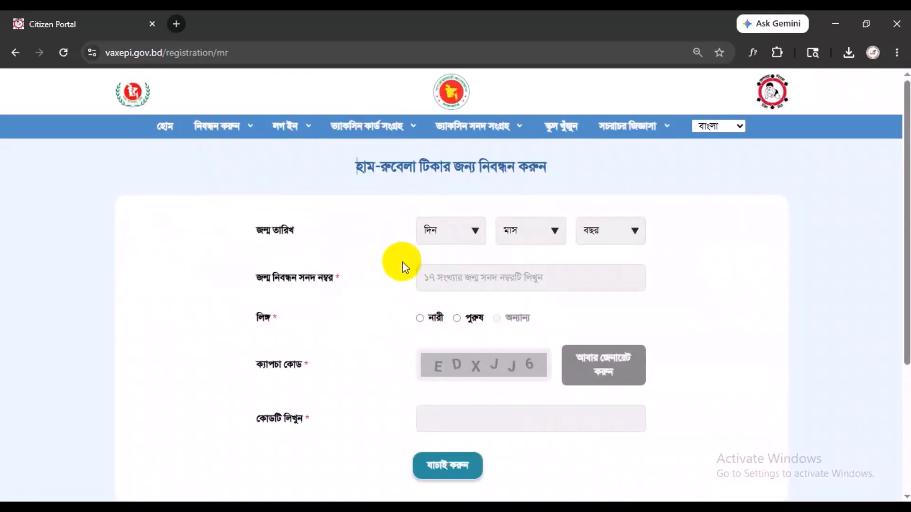
Step: Set the child's birth date to day ১২, month 09 - সেপ্টেম্বর, year ২০২৩
{"action": "left_click", "coordinate": [447, 238]}
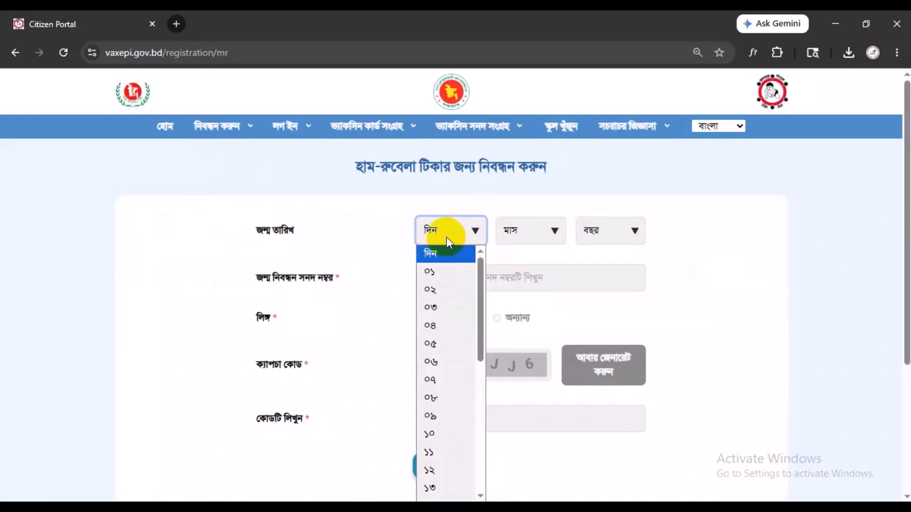
{"action": "type", "text": "১২"}
{"action": "key", "text": "Return"}
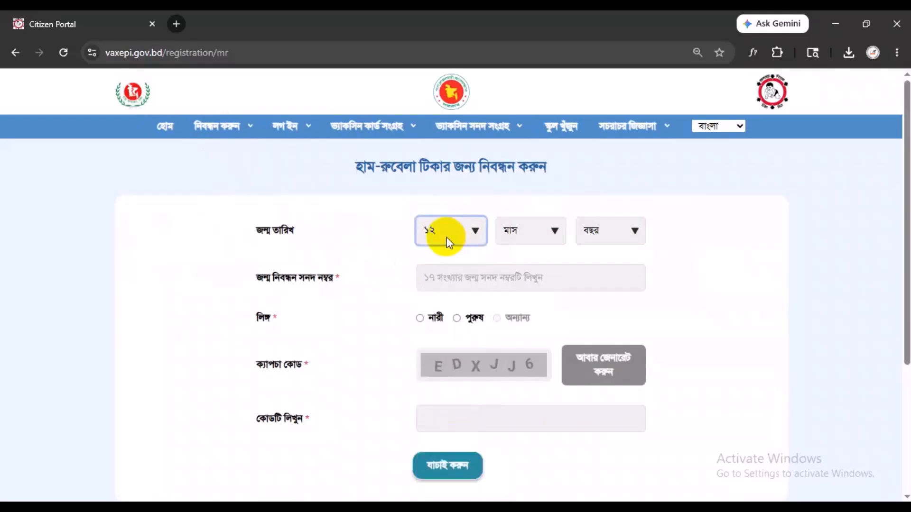
{"action": "left_click", "coordinate": [509, 231]}
{"action": "left_click", "coordinate": [530, 406]}
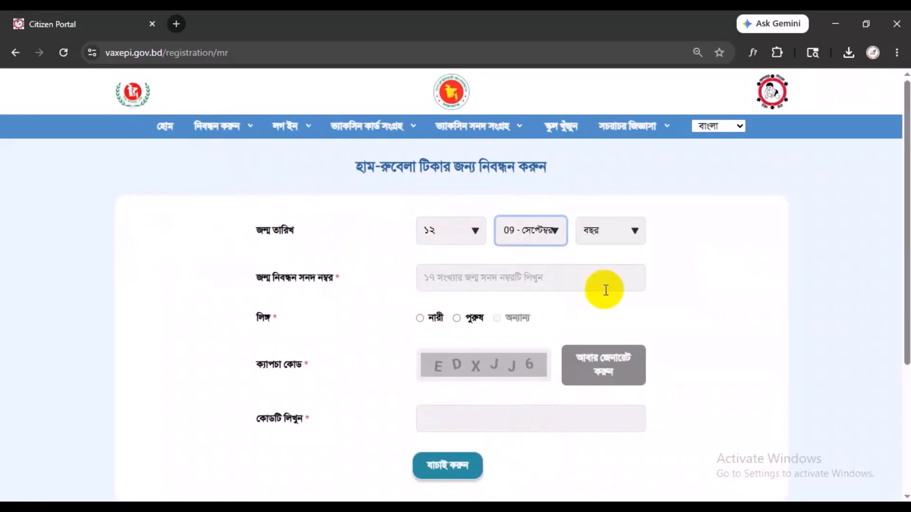
{"action": "left_click", "coordinate": [612, 233]}
{"action": "type", "text": "২০২৩"}
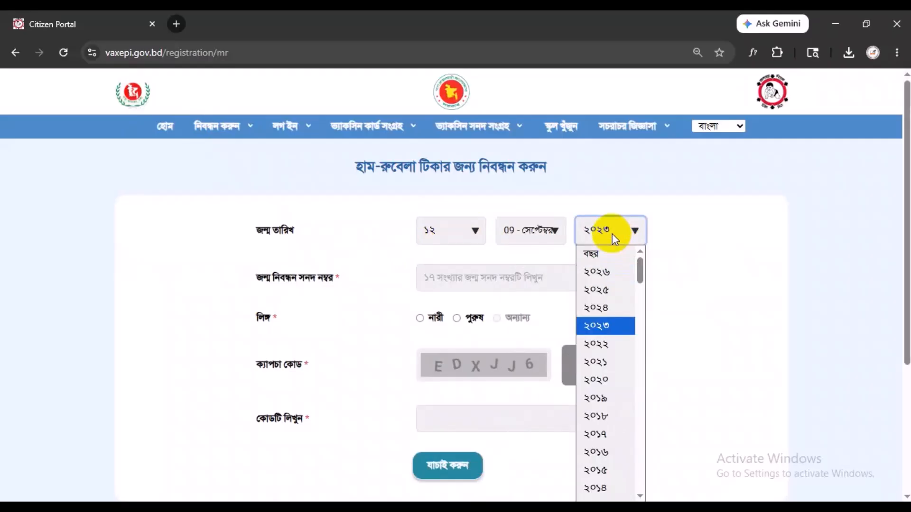
{"action": "key", "text": "Return"}
Step: Enter the birth certificate number, select পুরুষ (male), fill in the captcha and submit for verification
{"action": "left_click", "coordinate": [531, 274]}
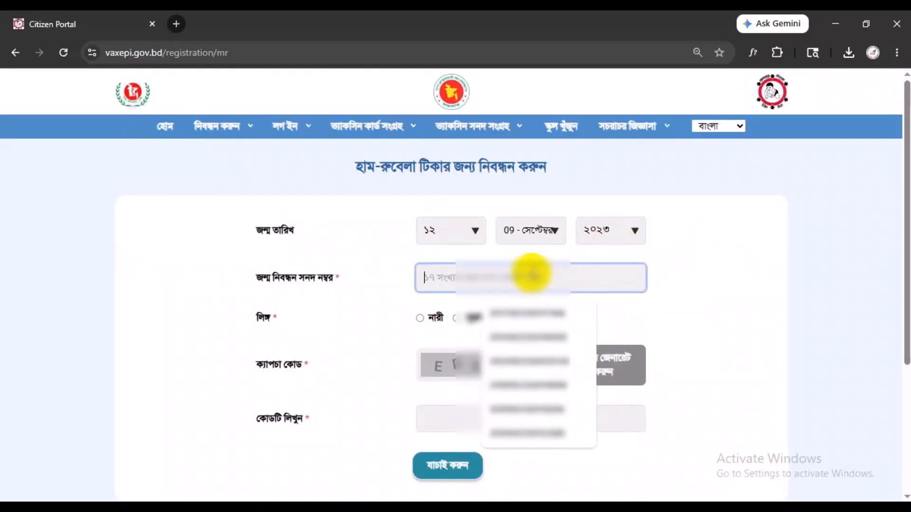
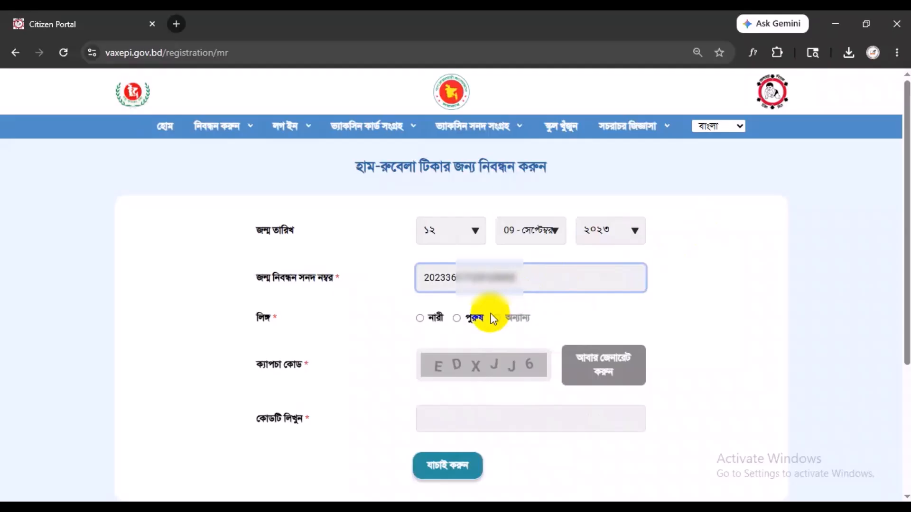
{"action": "left_click", "coordinate": [457, 318]}
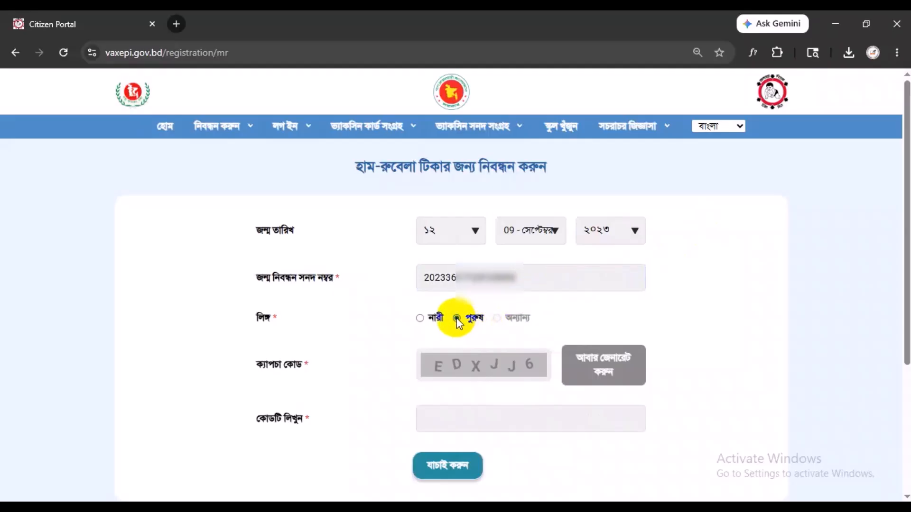
{"action": "left_click", "coordinate": [470, 419]}
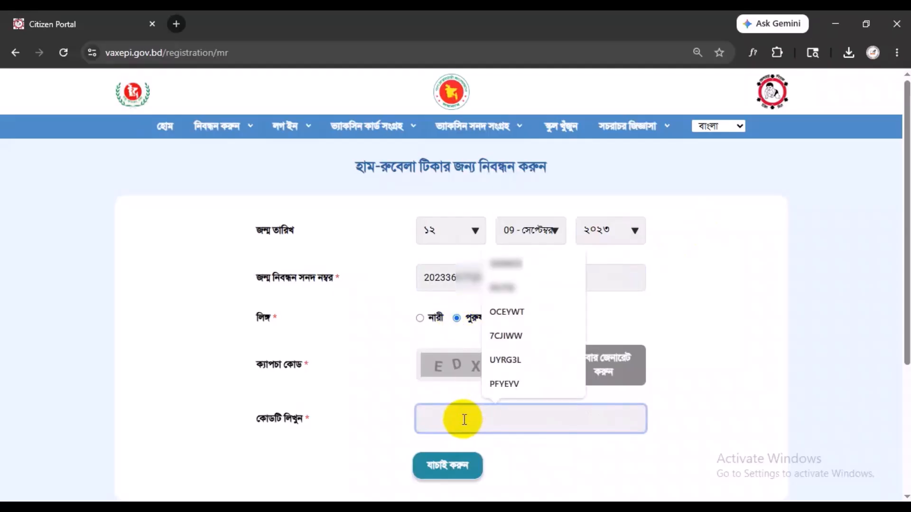
{"action": "type", "text": "EDXJJ"}
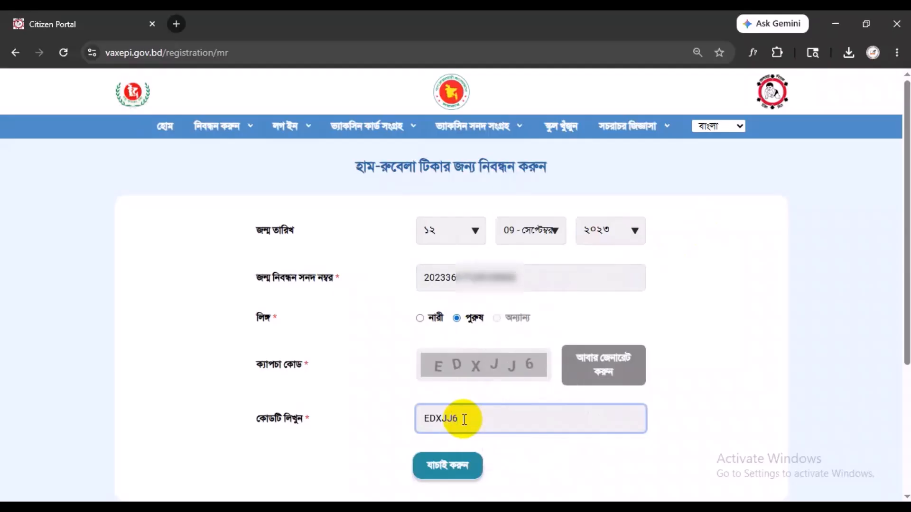
{"action": "type", "text": "6"}
{"action": "left_click", "coordinate": [444, 467]}
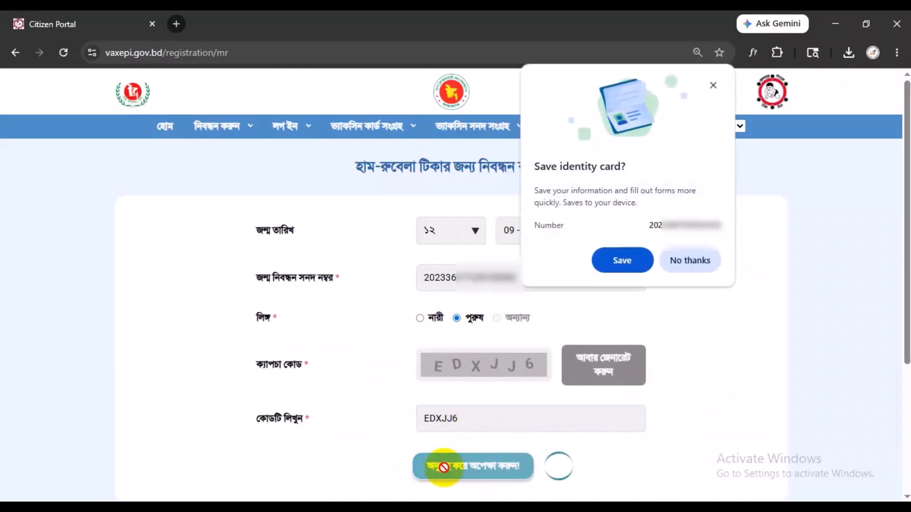
Step: Decline Chrome's save prompt and enter the guardian's mobile number in the মোবাইল নম্বর field
{"action": "left_click", "coordinate": [676, 263]}
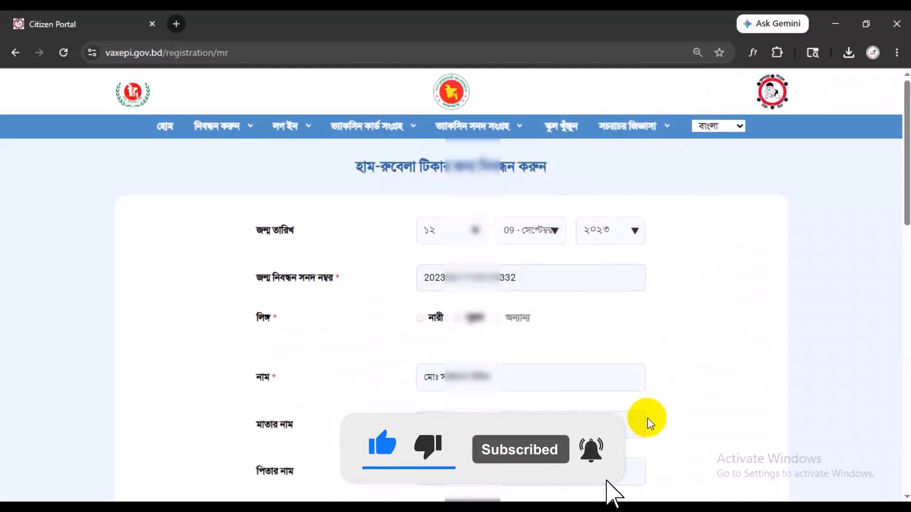
{"action": "scroll", "coordinate": [647, 422], "scroll_direction": "down", "scroll_amount": 3}
{"action": "scroll", "coordinate": [545, 380], "scroll_direction": "down", "scroll_amount": 2}
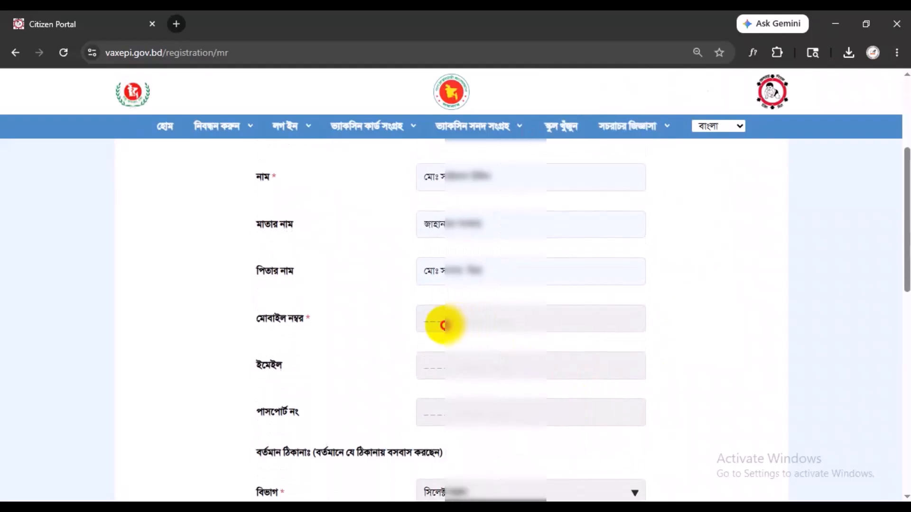
{"action": "left_click", "coordinate": [443, 325]}
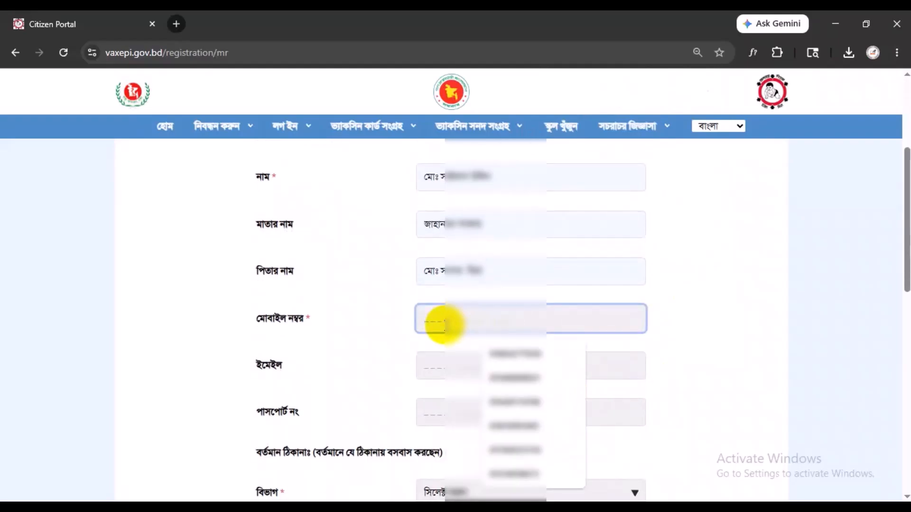
{"action": "type", "text": "013"}
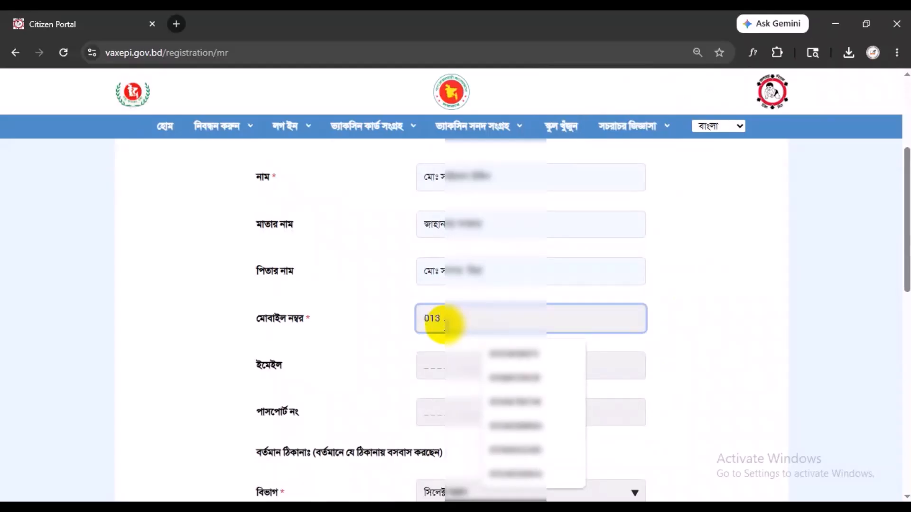
{"action": "type", "text": "1"}
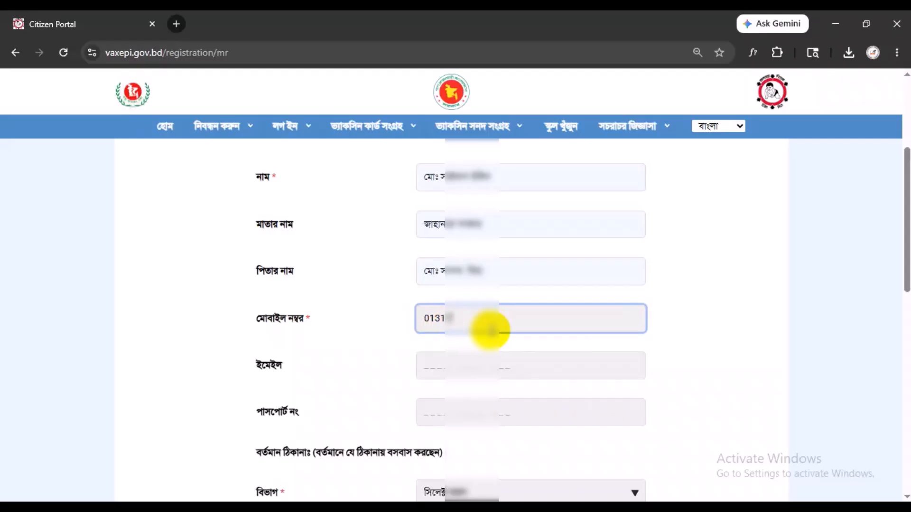
{"action": "type", "text": "????????"}
Step: Choose the division, district and upazila for the current address
{"action": "scroll", "coordinate": [490, 330], "scroll_direction": "down", "scroll_amount": 3}
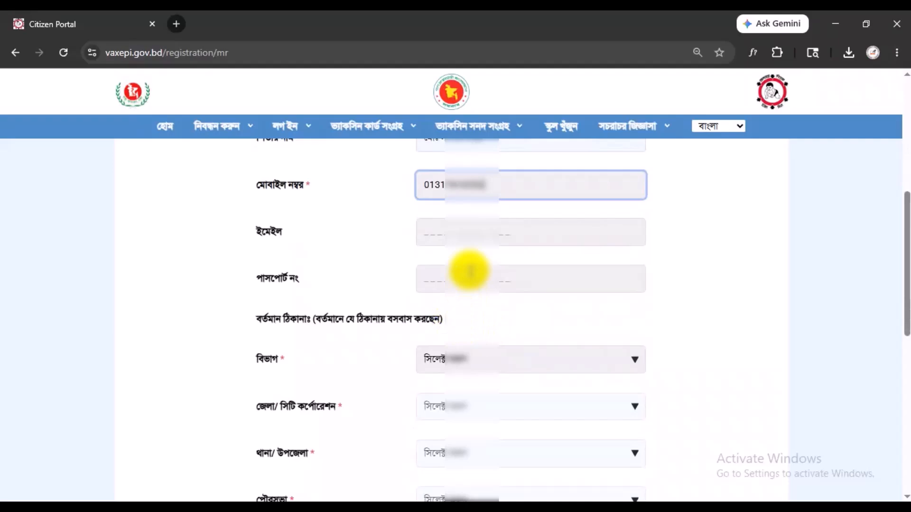
{"action": "left_click_drag", "start_coordinate": [264, 319], "coordinate": [437, 317]}
{"action": "left_click", "coordinate": [530, 330]}
{"action": "left_click", "coordinate": [467, 359]}
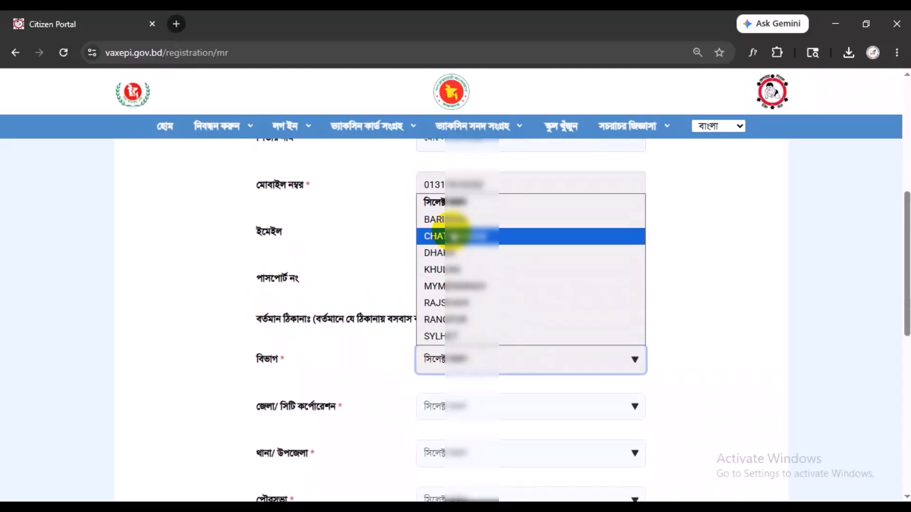
{"action": "left_click", "coordinate": [453, 236]}
{"action": "left_click", "coordinate": [453, 407]}
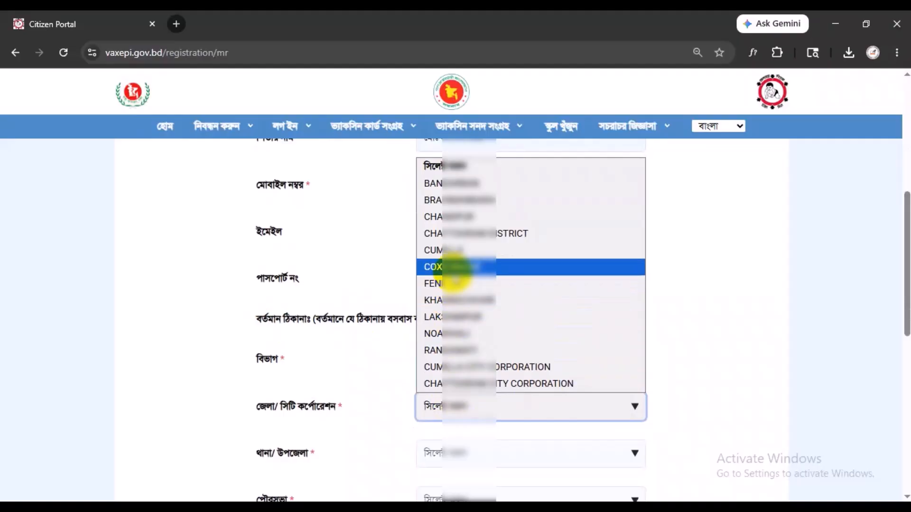
{"action": "left_click", "coordinate": [454, 251]}
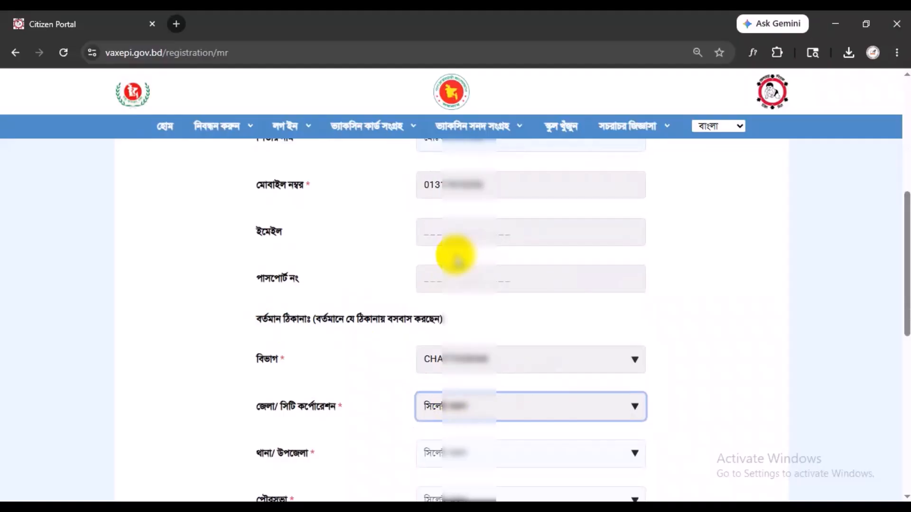
{"action": "scroll", "coordinate": [437, 433], "scroll_direction": "down", "scroll_amount": 2}
{"action": "left_click", "coordinate": [467, 390]}
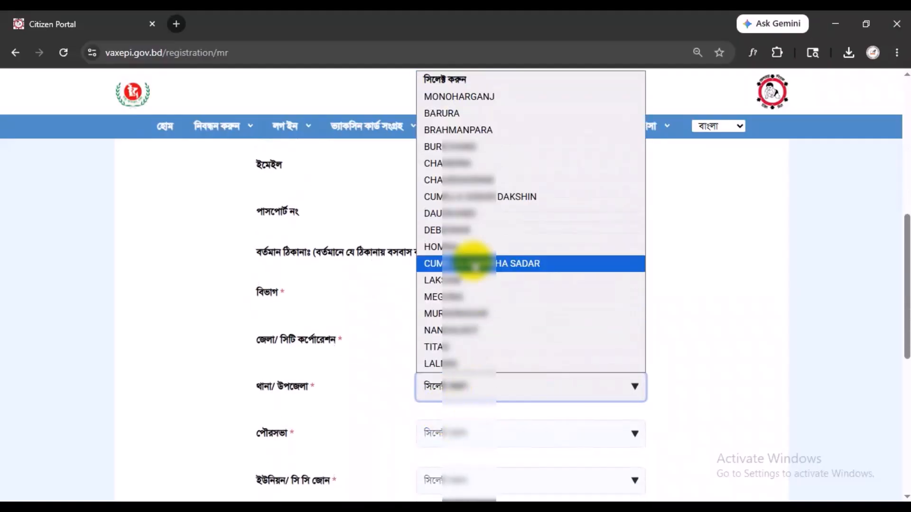
{"action": "left_click", "coordinate": [460, 164]}
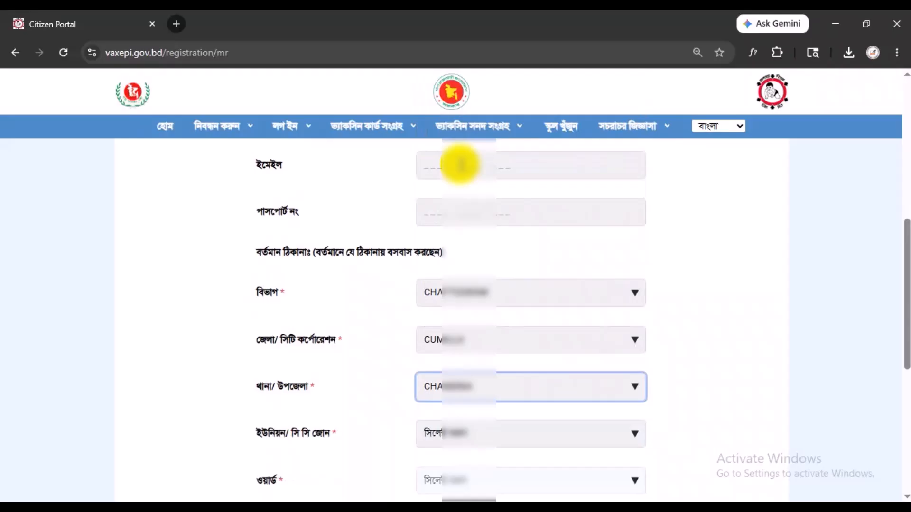
Step: Choose the union and ward, enter the village name, and submit the form to request the OTP
{"action": "left_click", "coordinate": [440, 433]}
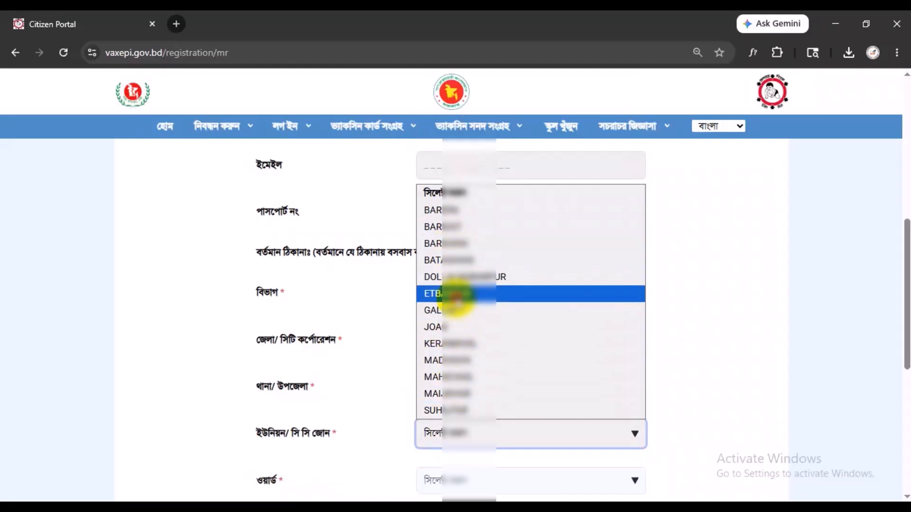
{"action": "left_click", "coordinate": [458, 293]}
{"action": "scroll", "coordinate": [453, 446], "scroll_direction": "down", "scroll_amount": 1}
{"action": "left_click_drag", "start_coordinate": [263, 416], "coordinate": [304, 414]}
{"action": "left_click", "coordinate": [481, 423]}
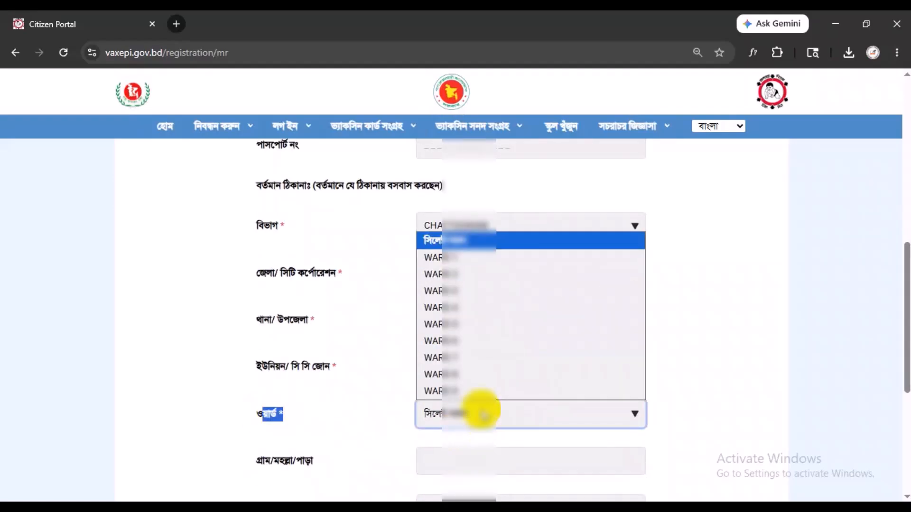
{"action": "left_click", "coordinate": [455, 374]}
{"action": "scroll", "coordinate": [366, 437], "scroll_direction": "down", "scroll_amount": 3}
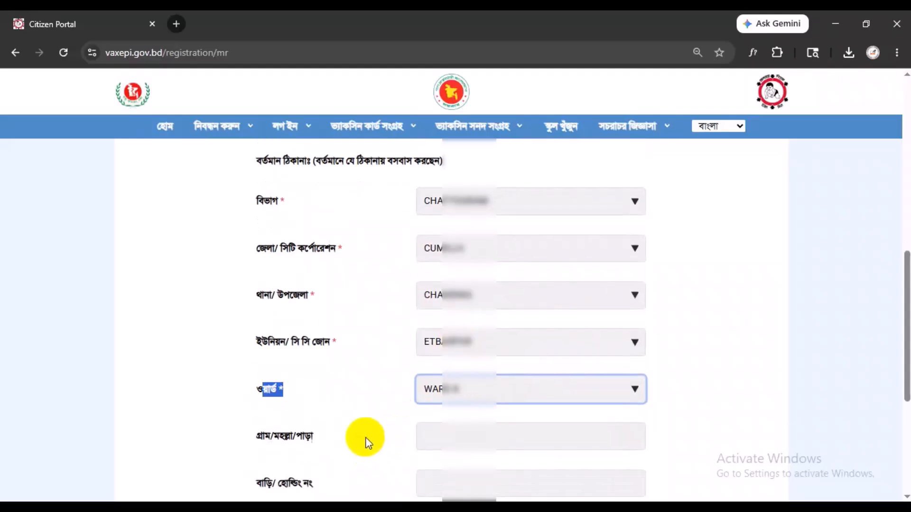
{"action": "left_click_drag", "start_coordinate": [271, 327], "coordinate": [311, 326]}
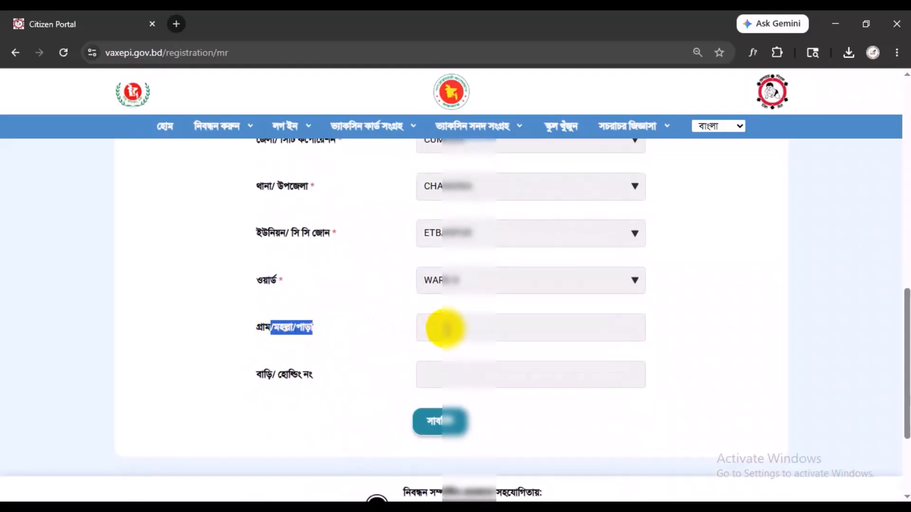
{"action": "left_click", "coordinate": [445, 328]}
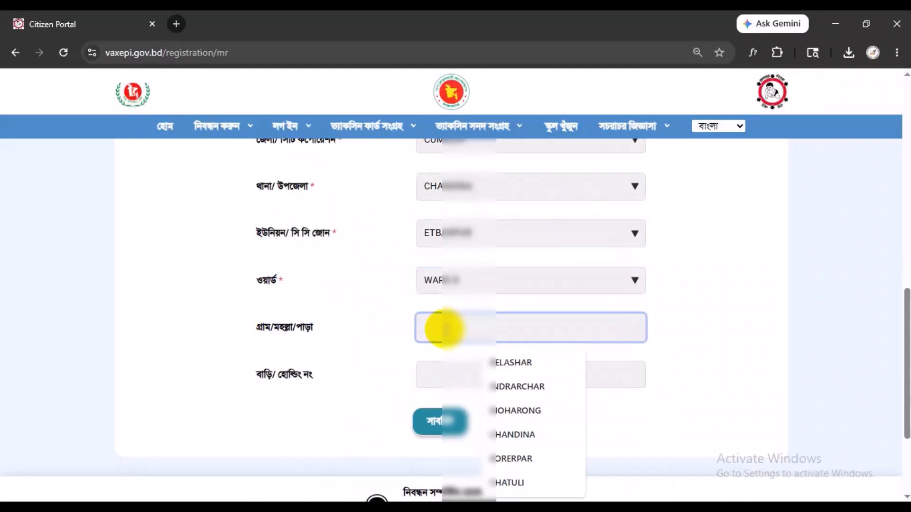
{"action": "type", "text": "H"}
{"action": "type", "text": "BAN"}
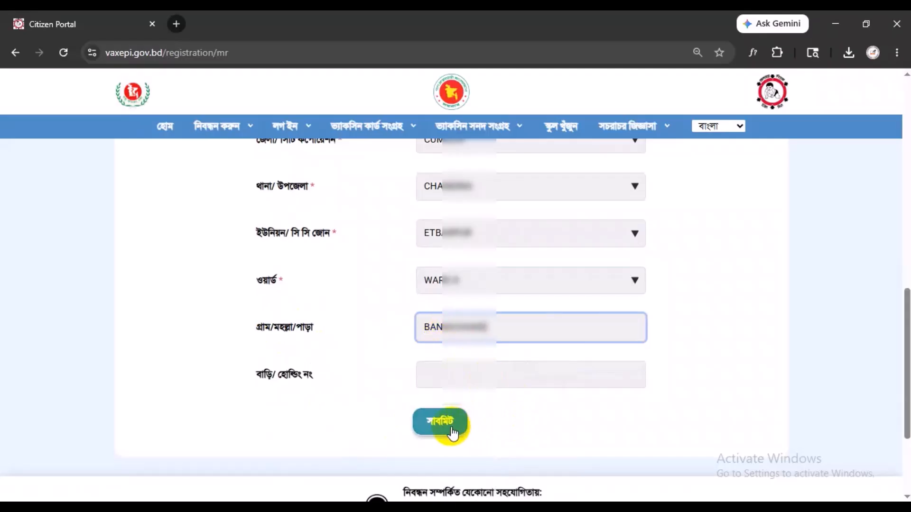
{"action": "left_click", "coordinate": [452, 433]}
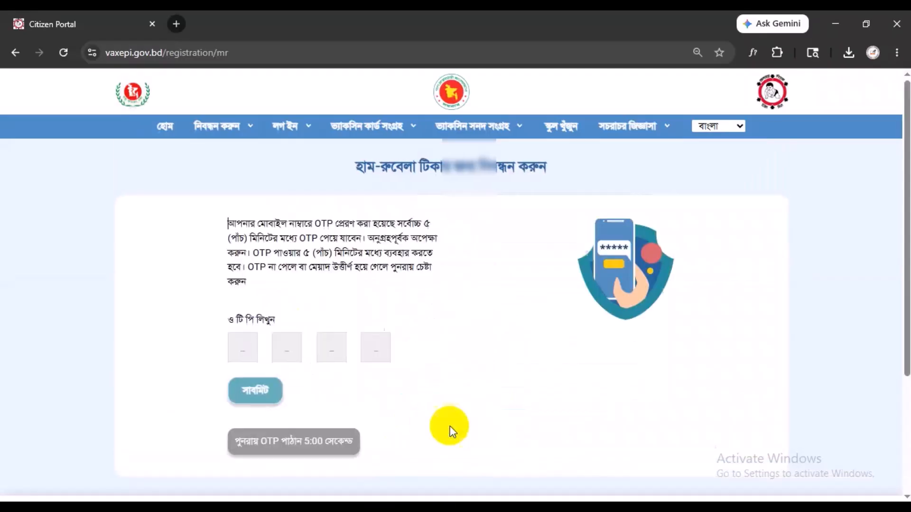
Step: Enter the four-digit OTP received by SMS in the code boxes and submit it
{"action": "left_click", "coordinate": [236, 350]}
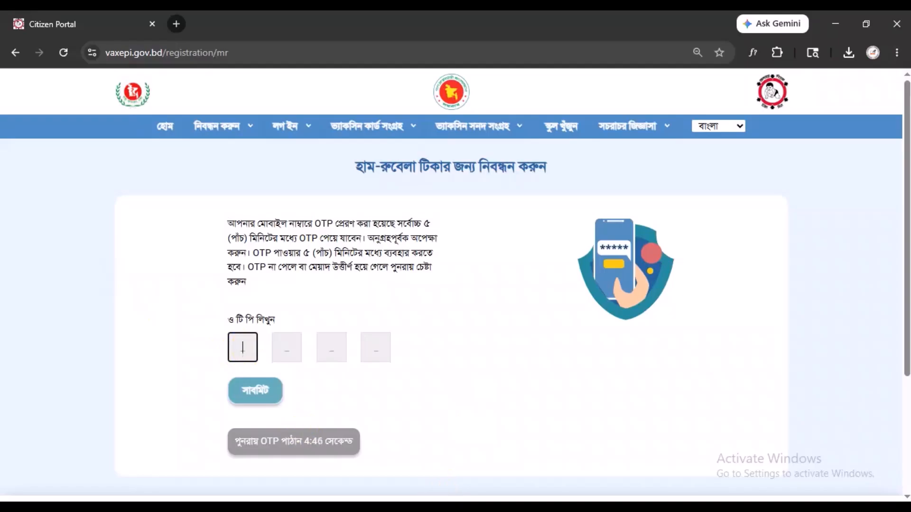
{"action": "left_click", "coordinate": [88, 453]}
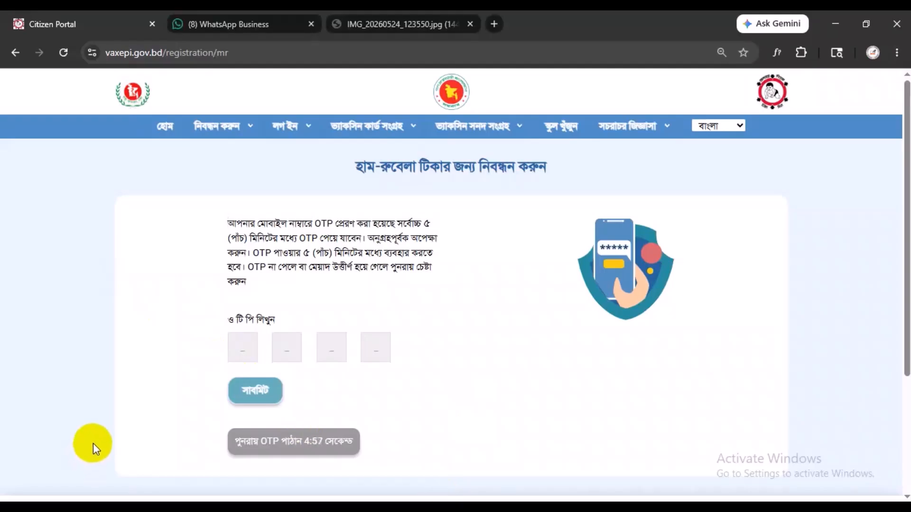
{"action": "left_click", "coordinate": [242, 350]}
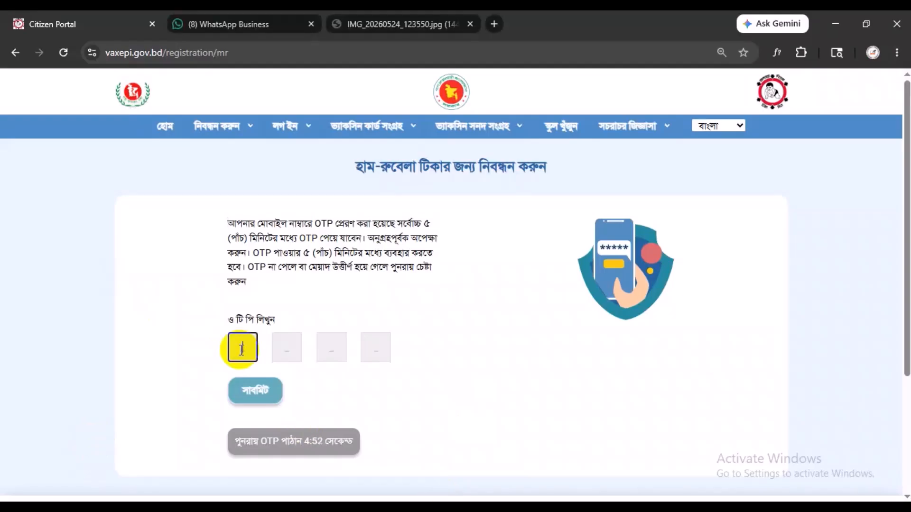
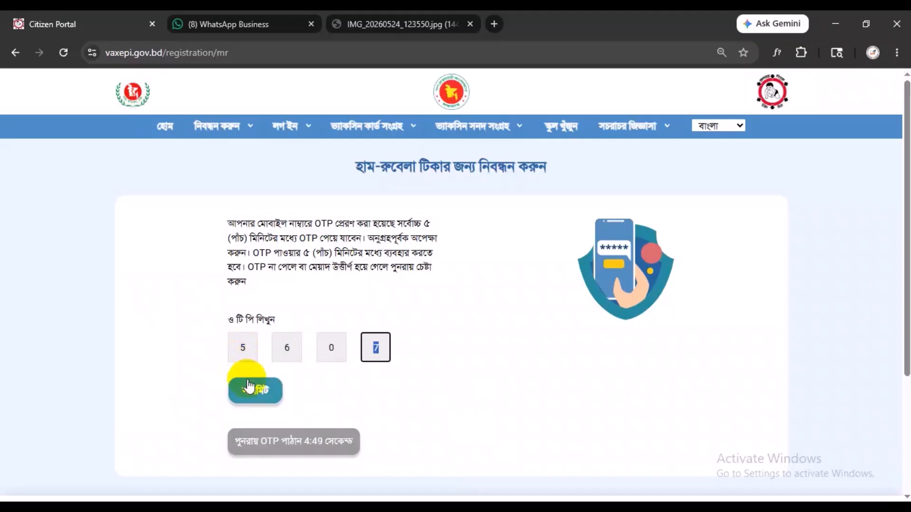
{"action": "left_click", "coordinate": [255, 388]}
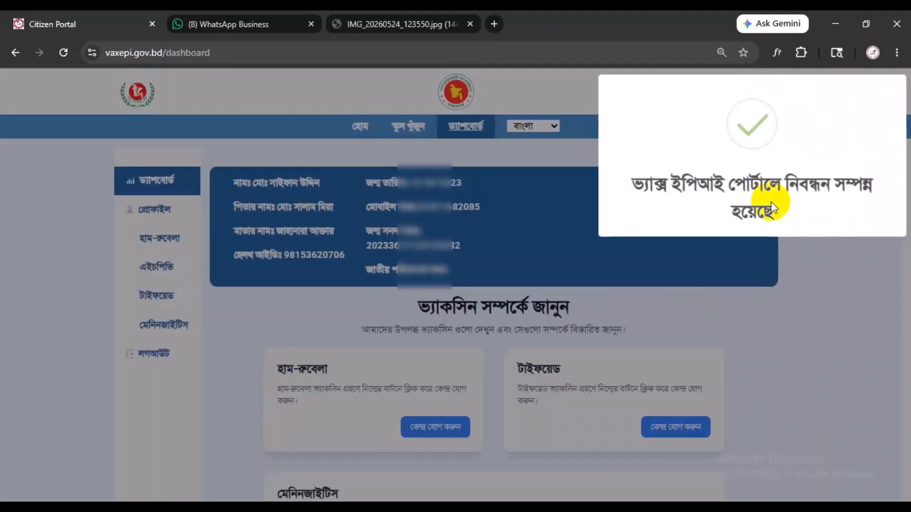
Step: Dismiss the success popup, open কেন্দ্র যোগ করুন on the হাম-রুবেলা card, and choose নিবন্ধন করুন
{"action": "left_click", "coordinate": [366, 297]}
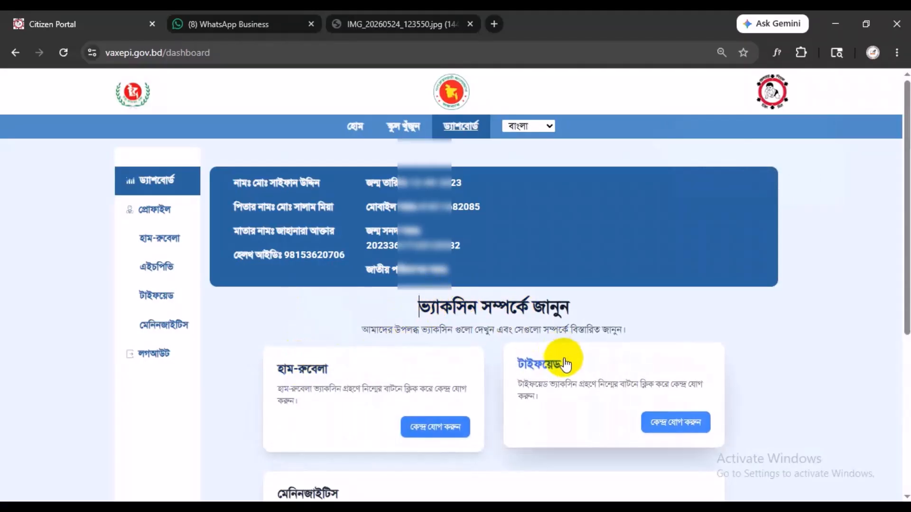
{"action": "scroll", "coordinate": [564, 360], "scroll_direction": "down", "scroll_amount": 3}
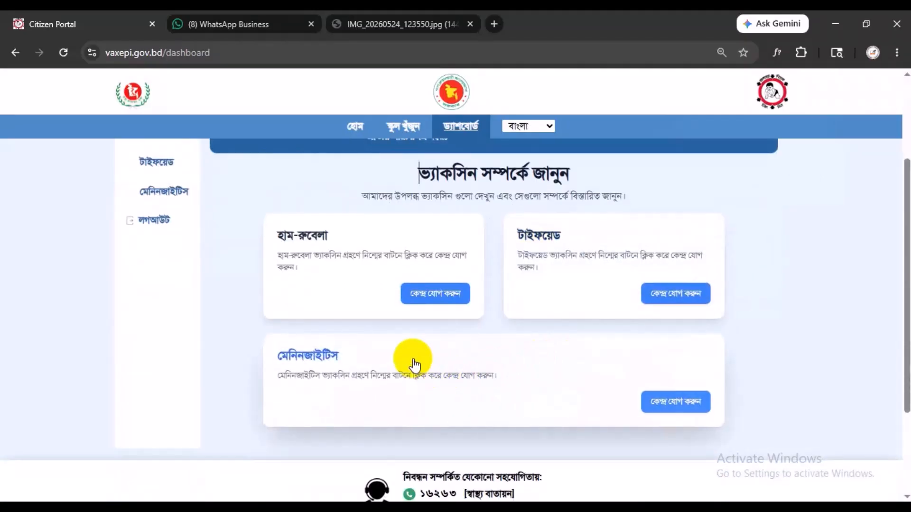
{"action": "scroll", "coordinate": [445, 307], "scroll_direction": "up", "scroll_amount": 2}
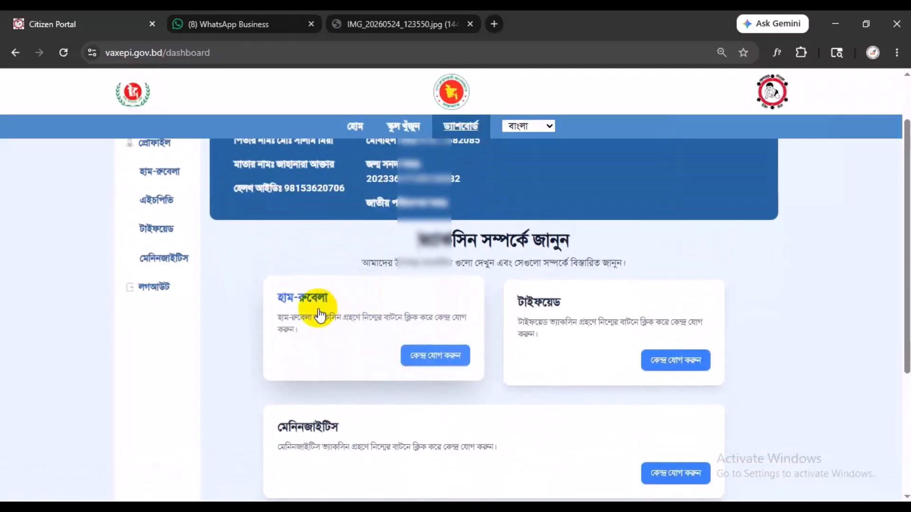
{"action": "left_click", "coordinate": [448, 355]}
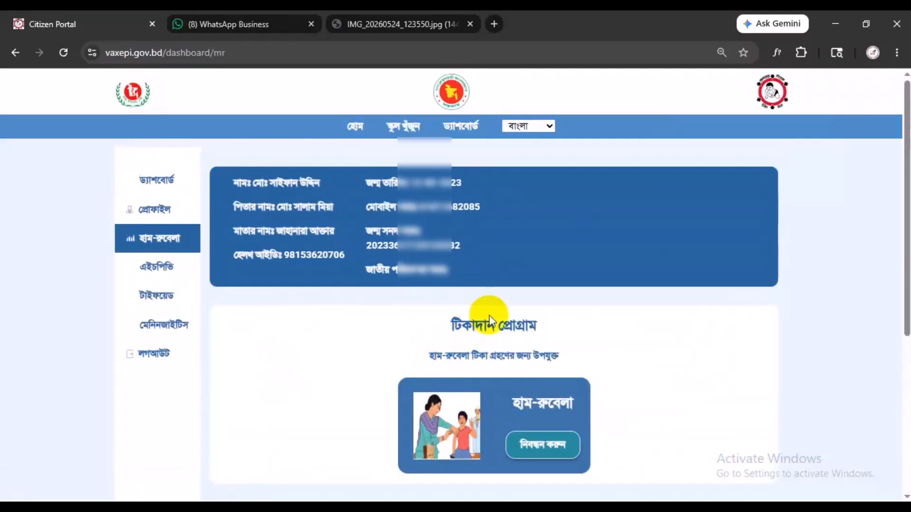
{"action": "scroll", "coordinate": [479, 312], "scroll_direction": "down", "scroll_amount": 3}
{"action": "scroll", "coordinate": [504, 313], "scroll_direction": "up", "scroll_amount": 2}
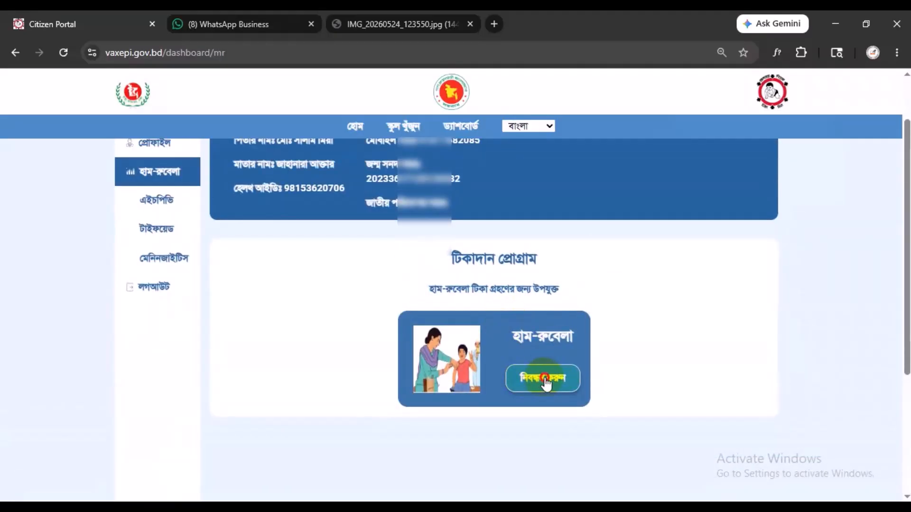
{"action": "left_click", "coordinate": [544, 378]}
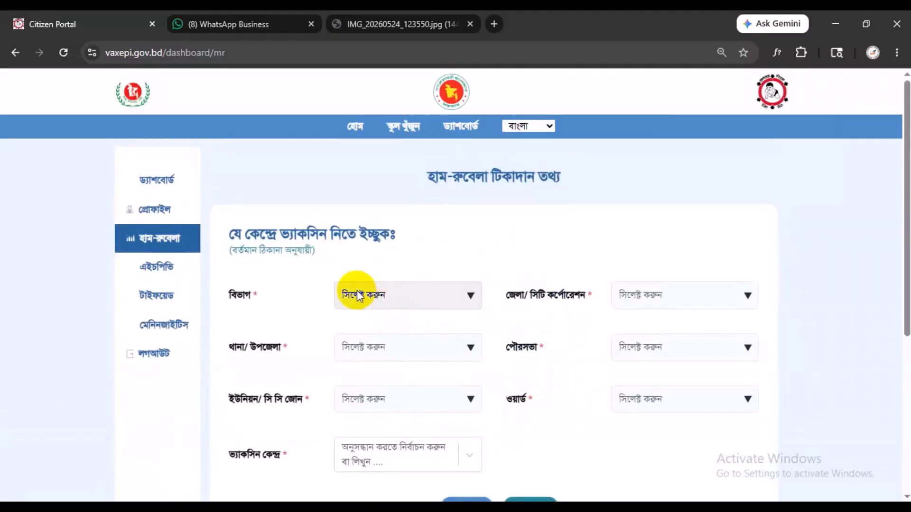
Step: Select CHATTOGRAM division, CUMILLA district, CHANDINA upazila and ETBARPUR union for the vaccine centre
{"action": "left_click_drag", "start_coordinate": [229, 233], "coordinate": [393, 234]}
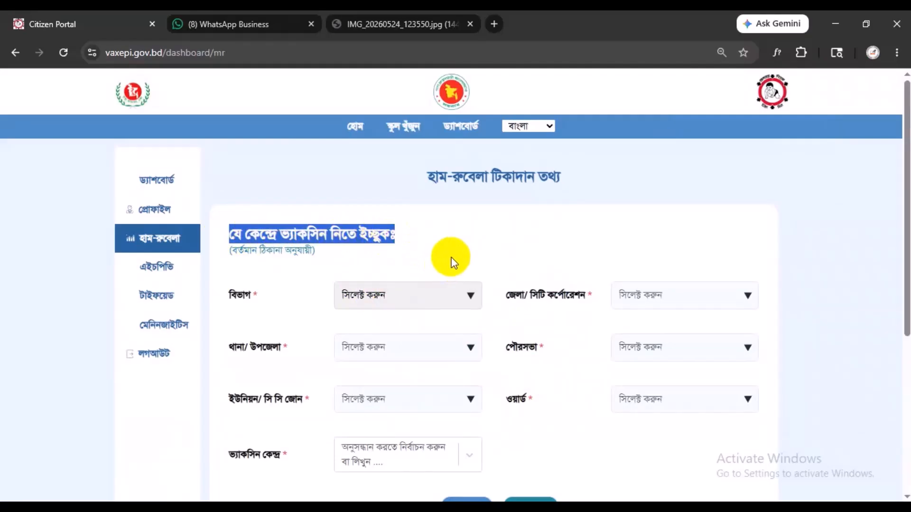
{"action": "left_click", "coordinate": [451, 256]}
{"action": "left_click", "coordinate": [376, 295]}
{"action": "left_click", "coordinate": [368, 351]}
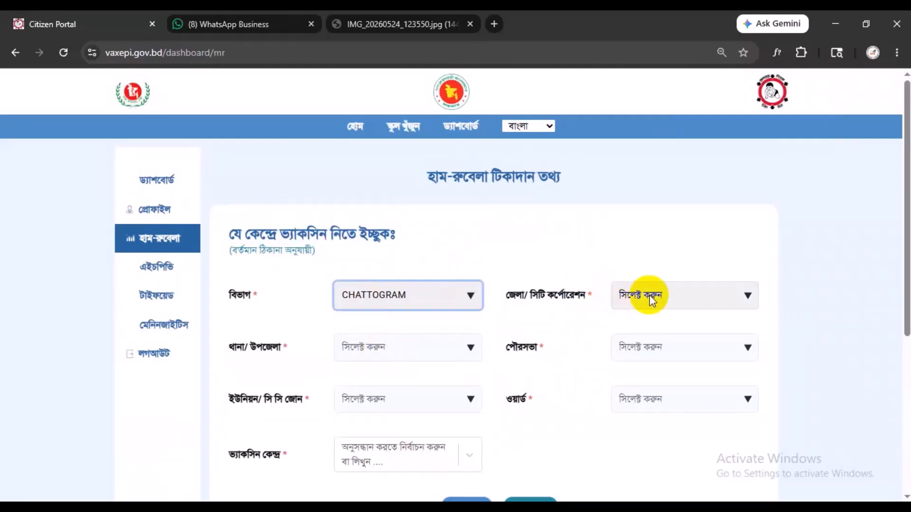
{"action": "left_click", "coordinate": [632, 299]}
{"action": "left_click", "coordinate": [659, 142]}
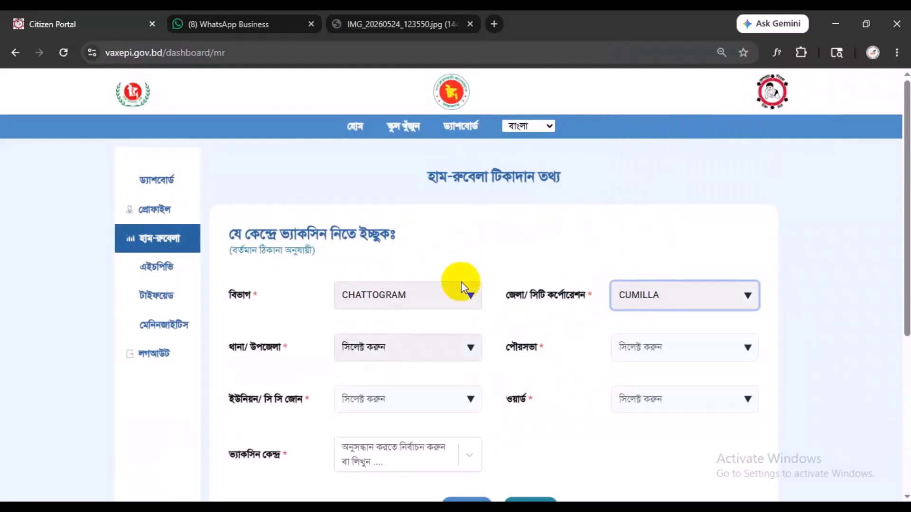
{"action": "left_click", "coordinate": [378, 340]}
{"action": "left_click", "coordinate": [362, 127]}
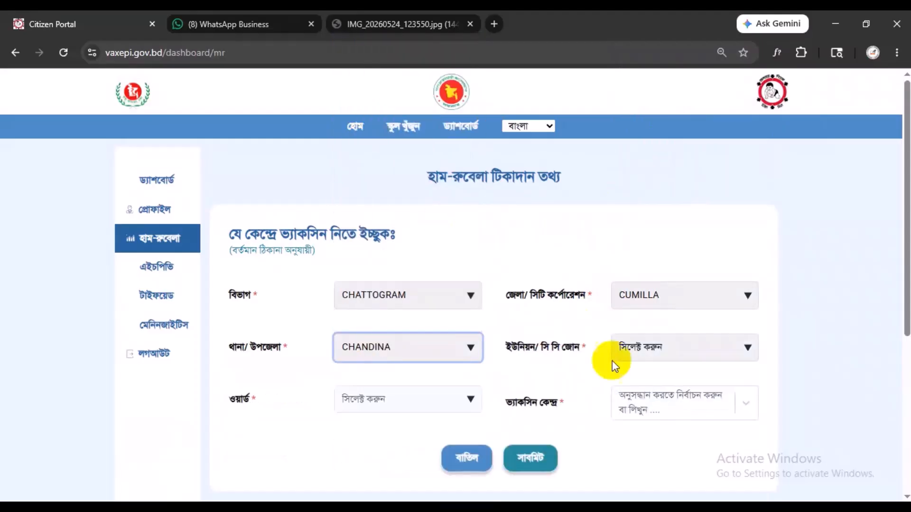
{"action": "left_click", "coordinate": [638, 350]}
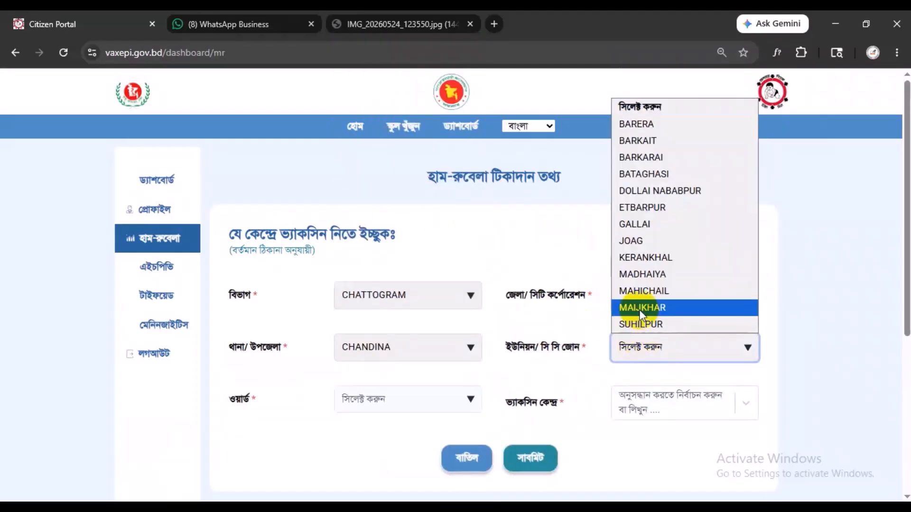
{"action": "left_click", "coordinate": [642, 209]}
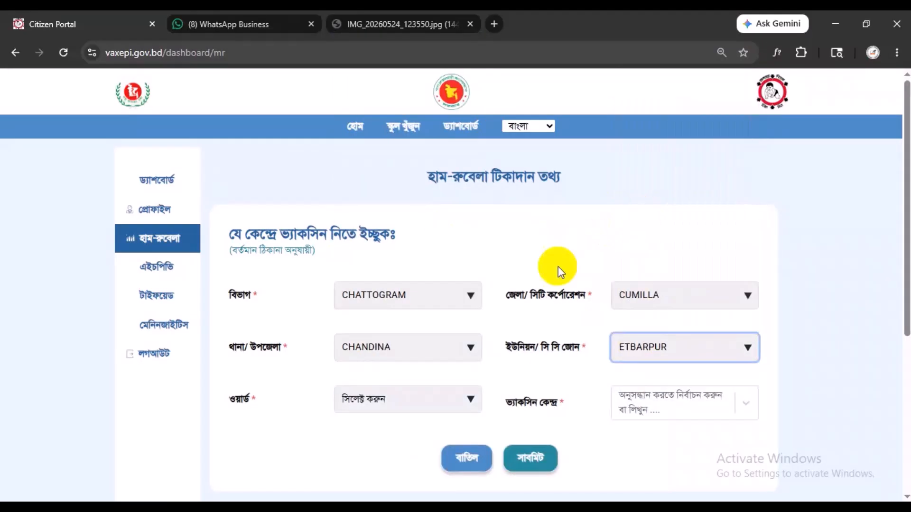
Step: Set the ward to WARD 4, pick বানিয়াচং কমিউনিটি ক্লিনিক as the centre, and submit
{"action": "left_click", "coordinate": [417, 400]}
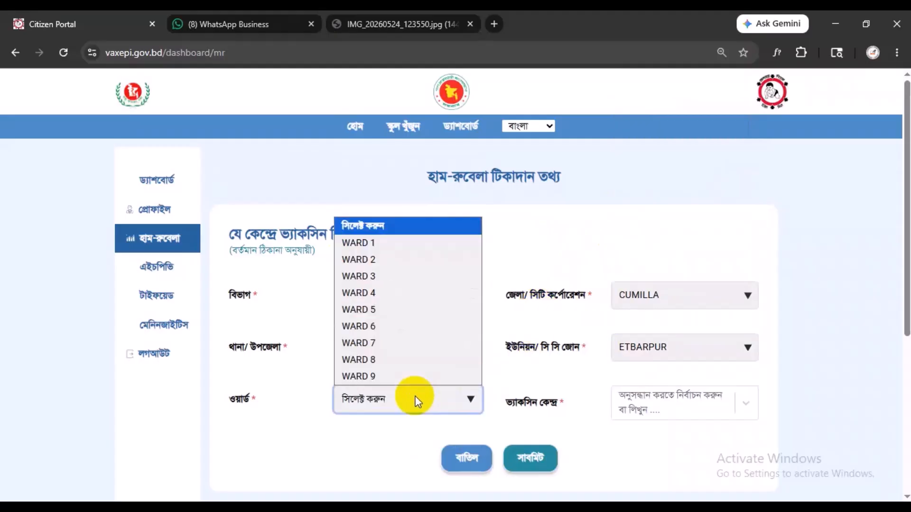
{"action": "left_click", "coordinate": [381, 360]}
{"action": "left_click", "coordinate": [642, 399]}
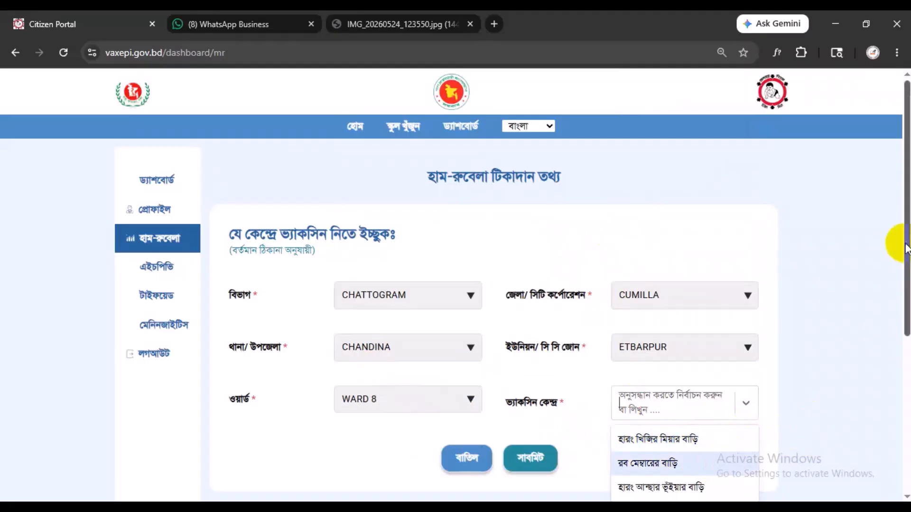
{"action": "scroll", "coordinate": [896, 244], "scroll_direction": "down", "scroll_amount": 2}
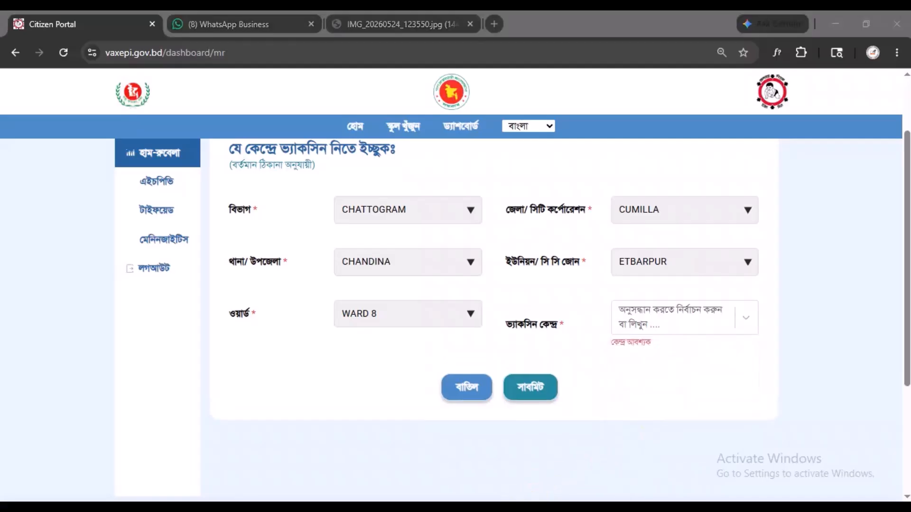
{"action": "left_click", "coordinate": [642, 324]}
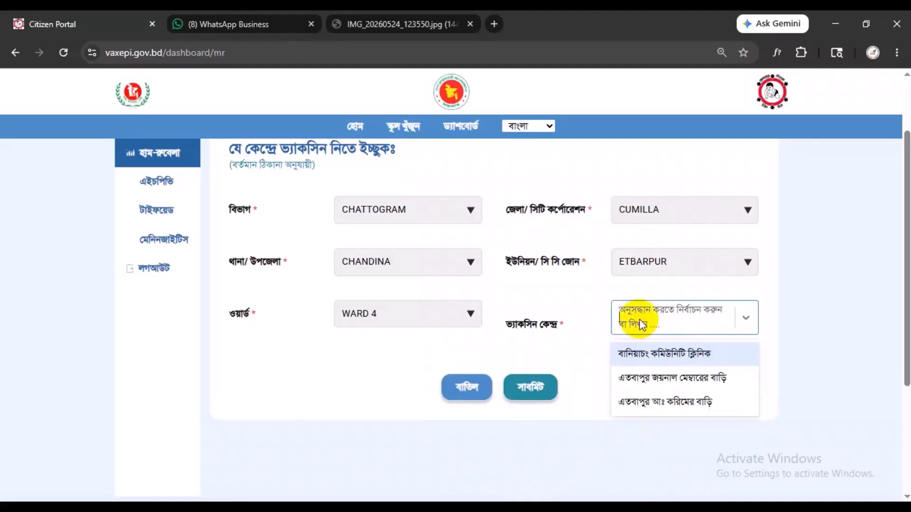
{"action": "left_click", "coordinate": [653, 363]}
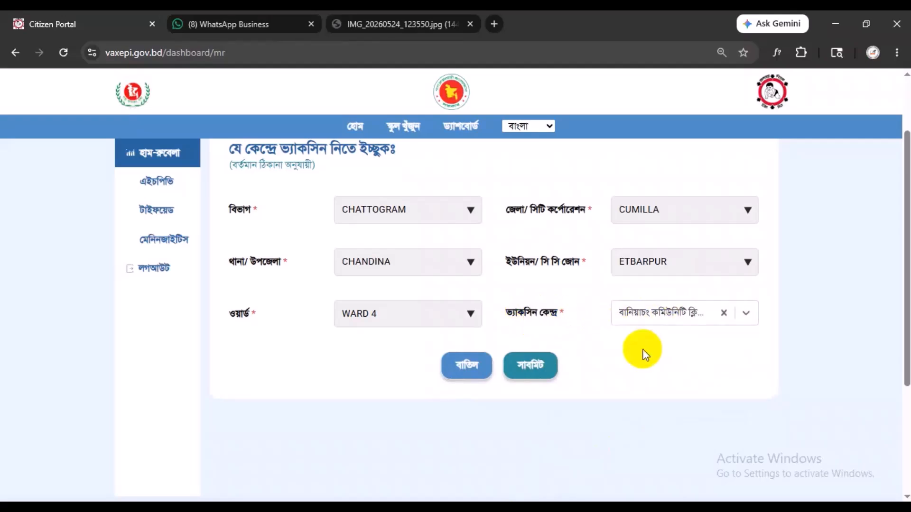
{"action": "left_click", "coordinate": [526, 373]}
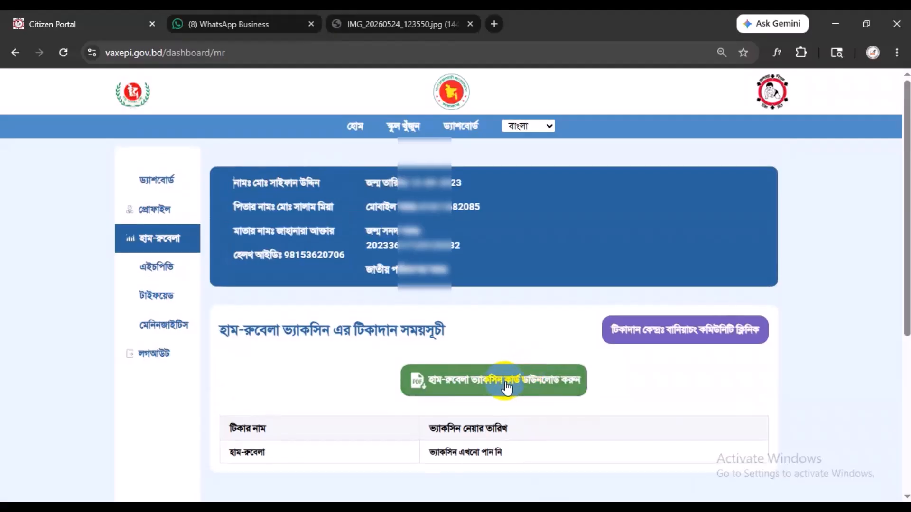
Step: Download the measles-rubella vaccine card PDF and open it from Chrome's downloads panel
{"action": "left_click", "coordinate": [509, 388]}
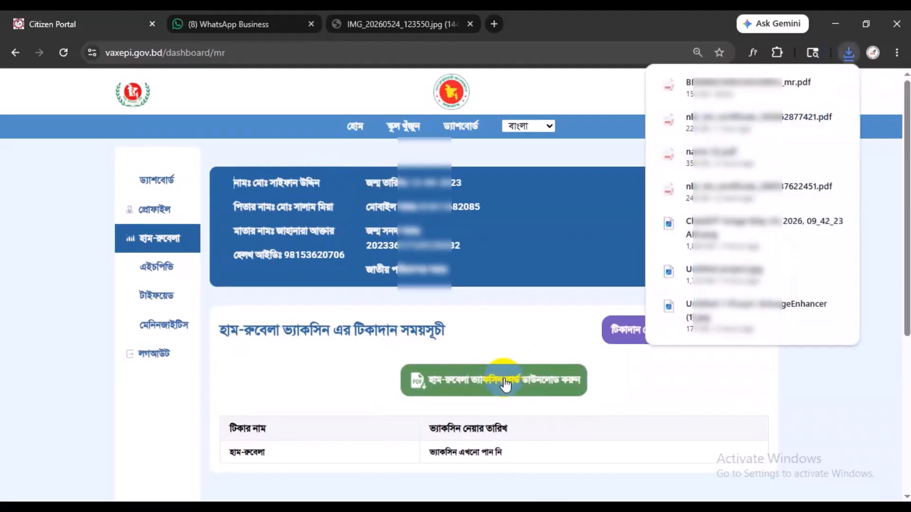
{"action": "left_click", "coordinate": [721, 90]}
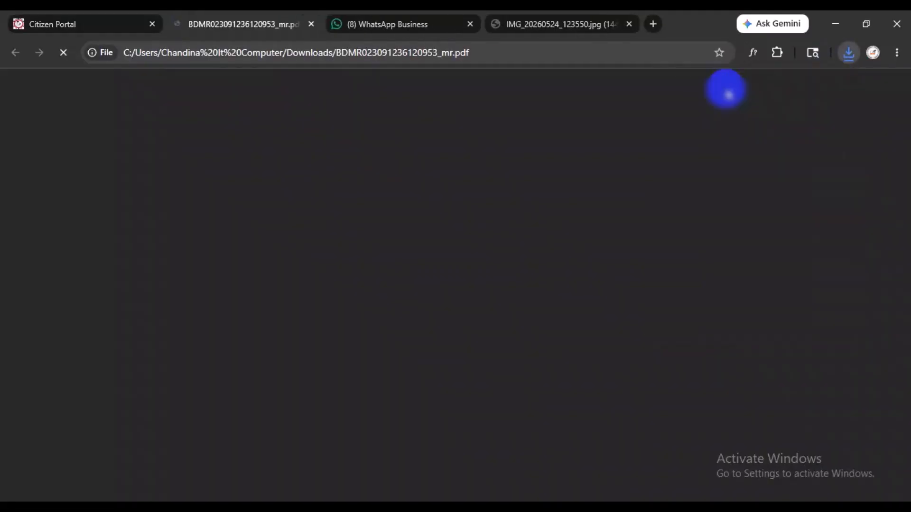
{"action": "scroll", "coordinate": [498, 275], "scroll_direction": "down", "scroll_amount": 3}
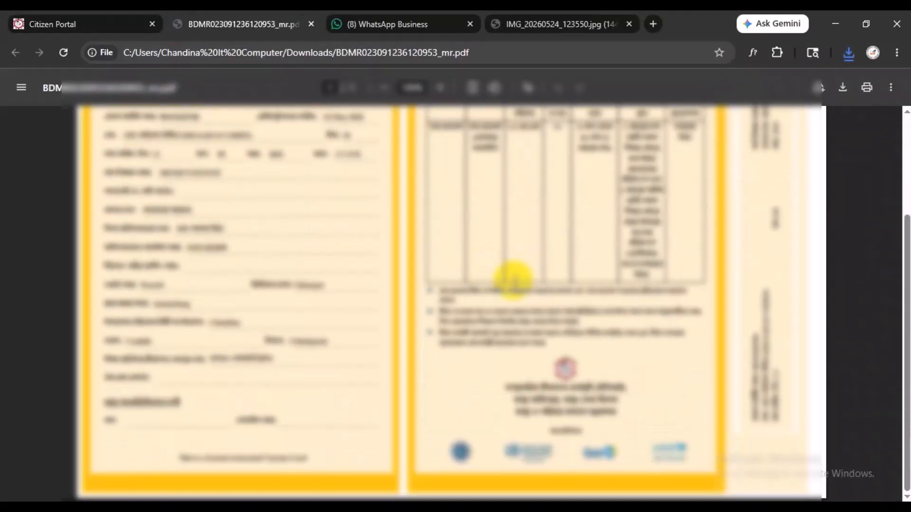
{"action": "scroll", "coordinate": [526, 263], "scroll_direction": "up", "scroll_amount": 3}
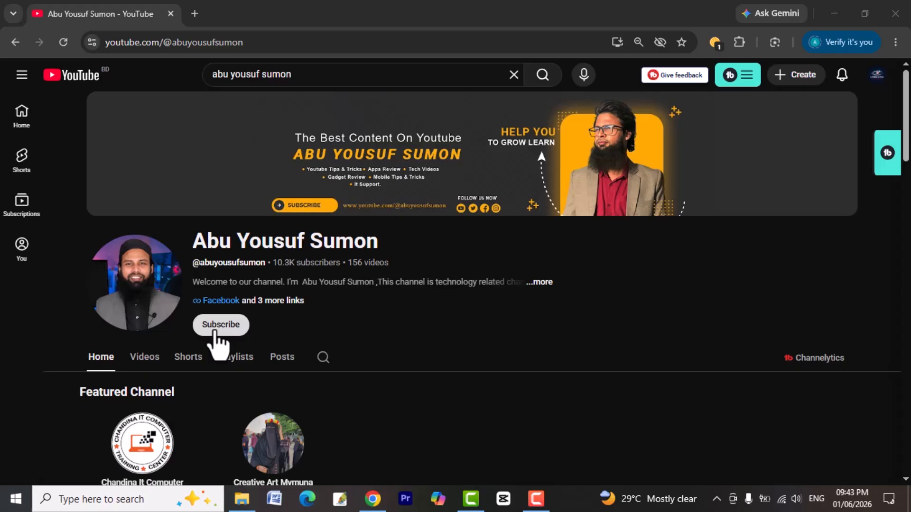
Step: Scroll the channel home page, switch to the Videos listing, and browse the uploaded videos
{"action": "scroll", "coordinate": [214, 334], "scroll_direction": "down", "scroll_amount": 10}
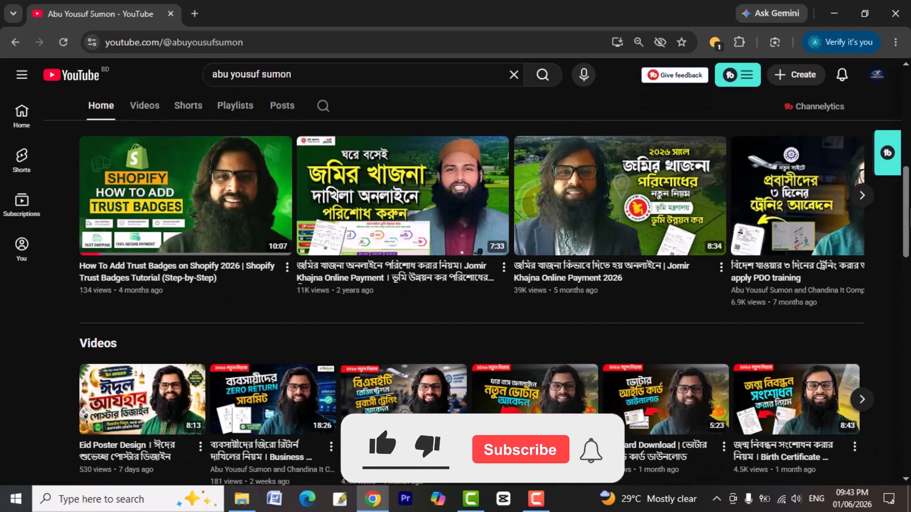
{"action": "scroll", "coordinate": [474, 304], "scroll_direction": "down", "scroll_amount": 9}
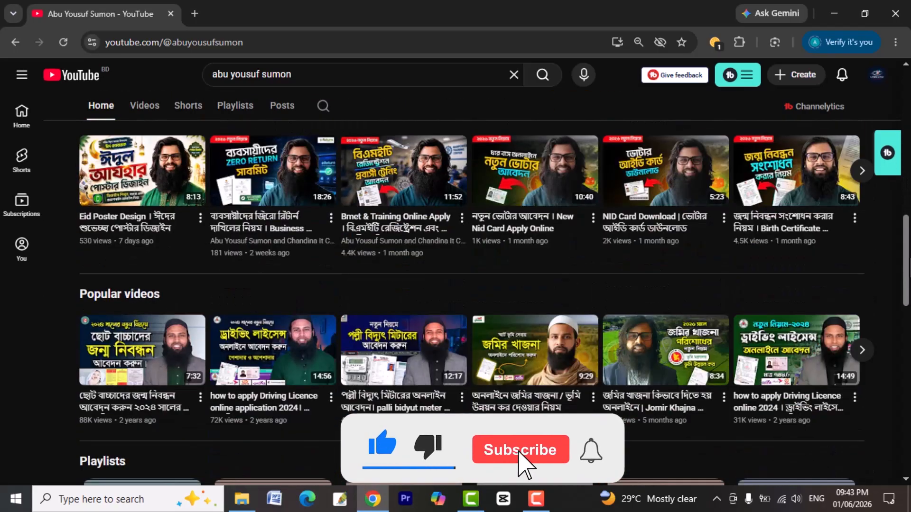
{"action": "scroll", "coordinate": [905, 256], "scroll_direction": "up", "scroll_amount": 5}
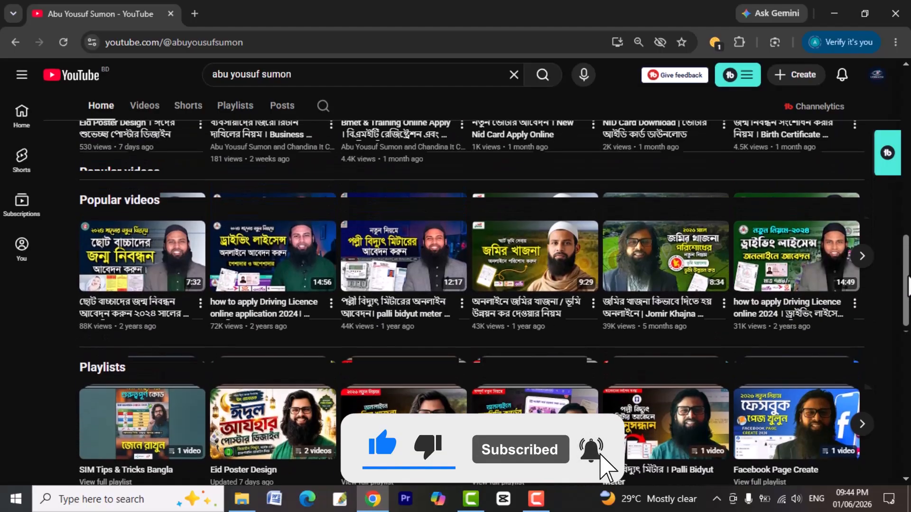
{"action": "scroll", "coordinate": [905, 256], "scroll_direction": "up", "scroll_amount": 6}
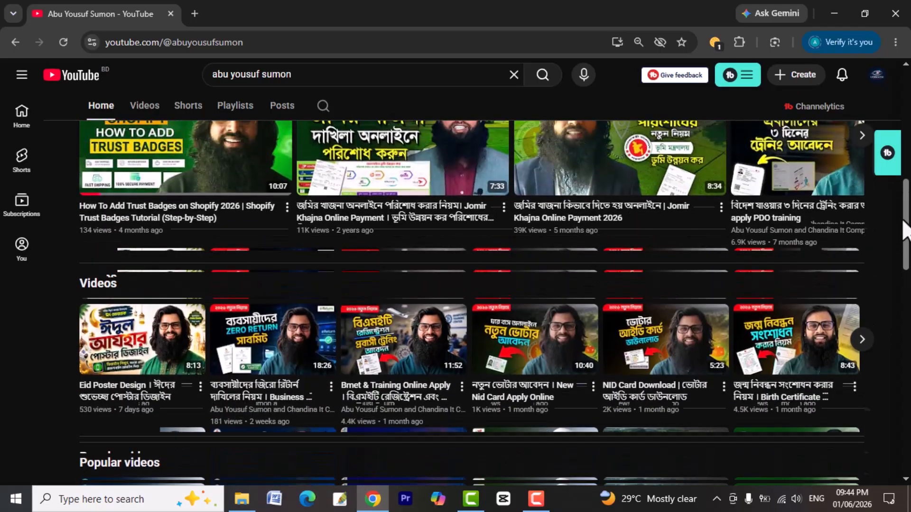
{"action": "scroll", "coordinate": [458, 261], "scroll_direction": "up", "scroll_amount": 6}
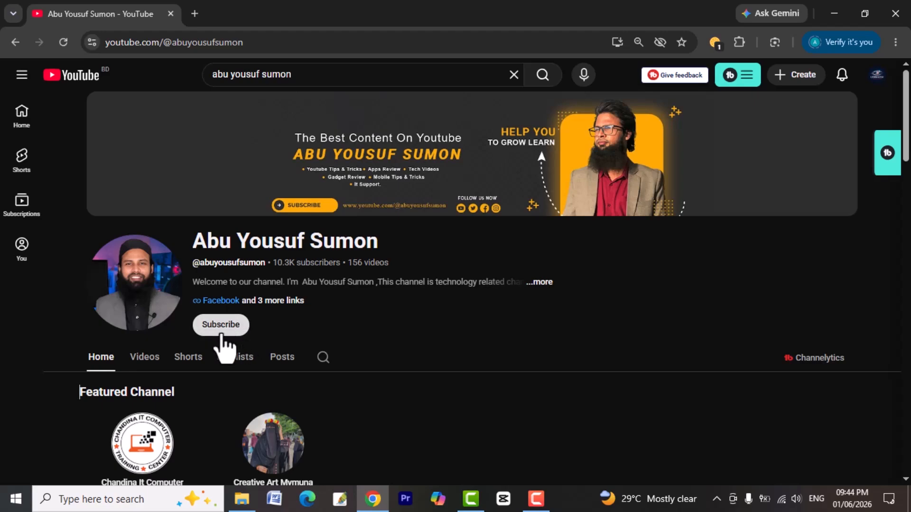
{"action": "left_click", "coordinate": [145, 359]}
{"action": "scroll", "coordinate": [906, 117], "scroll_direction": "down", "scroll_amount": 5}
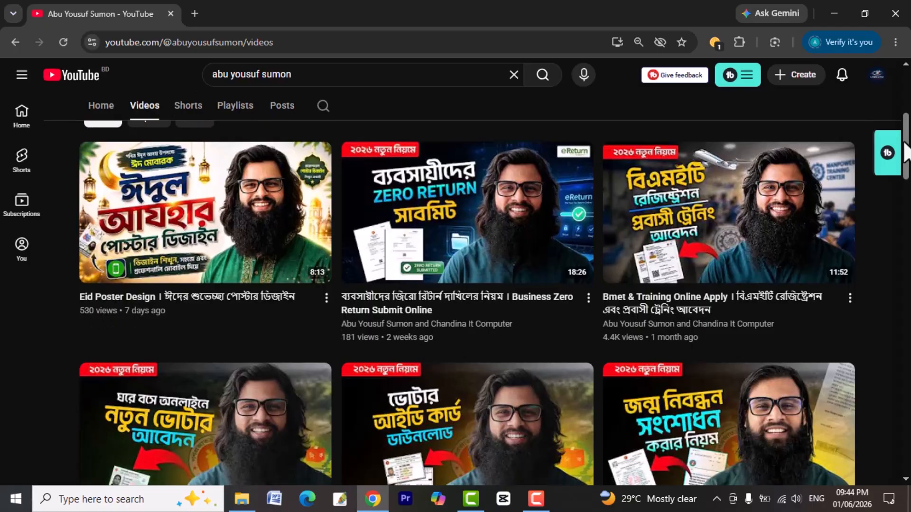
{"action": "scroll", "coordinate": [906, 152], "scroll_direction": "down", "scroll_amount": 3}
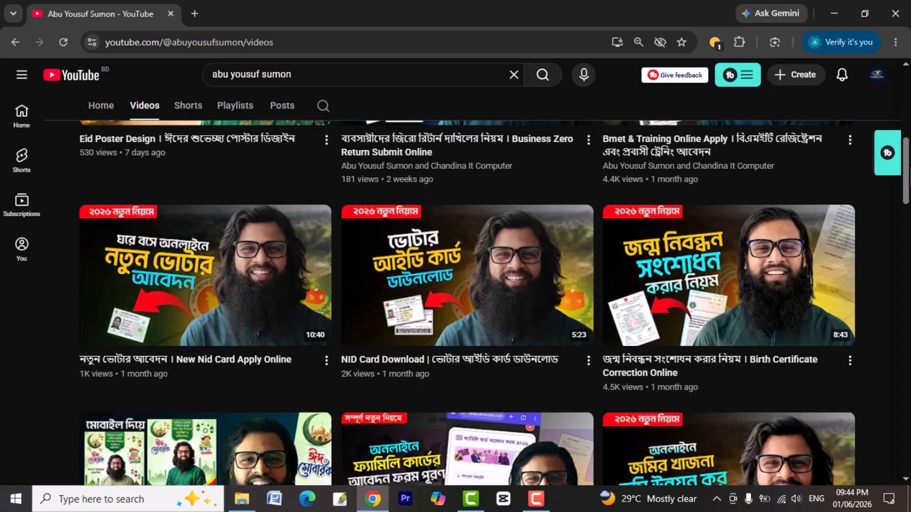
{"action": "scroll", "coordinate": [495, 303], "scroll_direction": "down", "scroll_amount": 3}
{"action": "scroll", "coordinate": [493, 303], "scroll_direction": "down", "scroll_amount": 15}
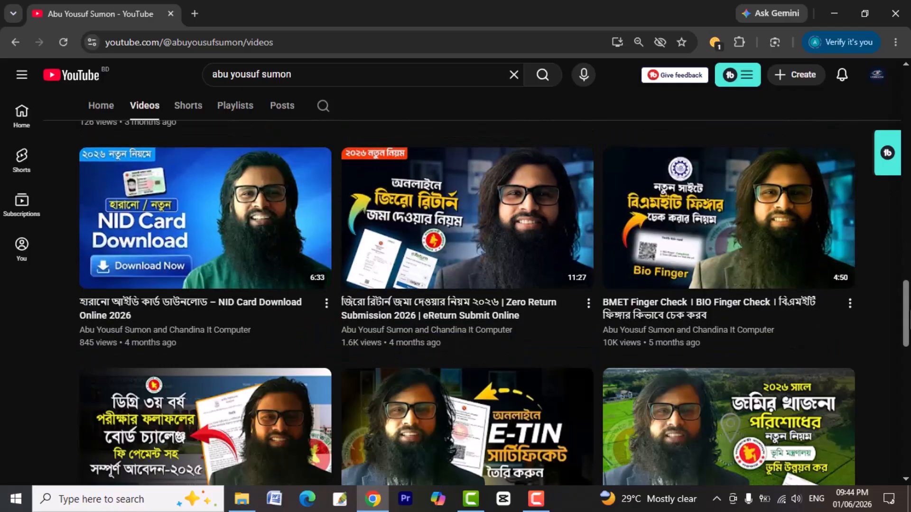
{"action": "scroll", "coordinate": [524, 299], "scroll_direction": "up", "scroll_amount": 20}
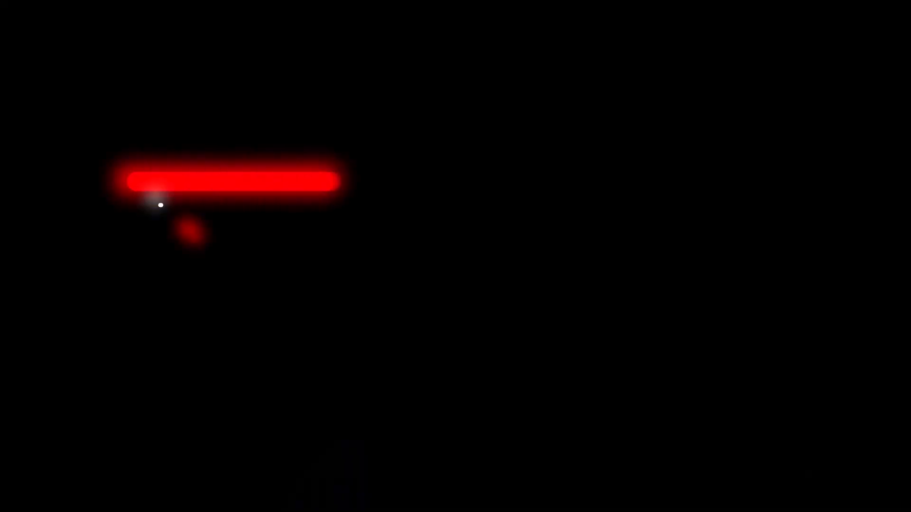